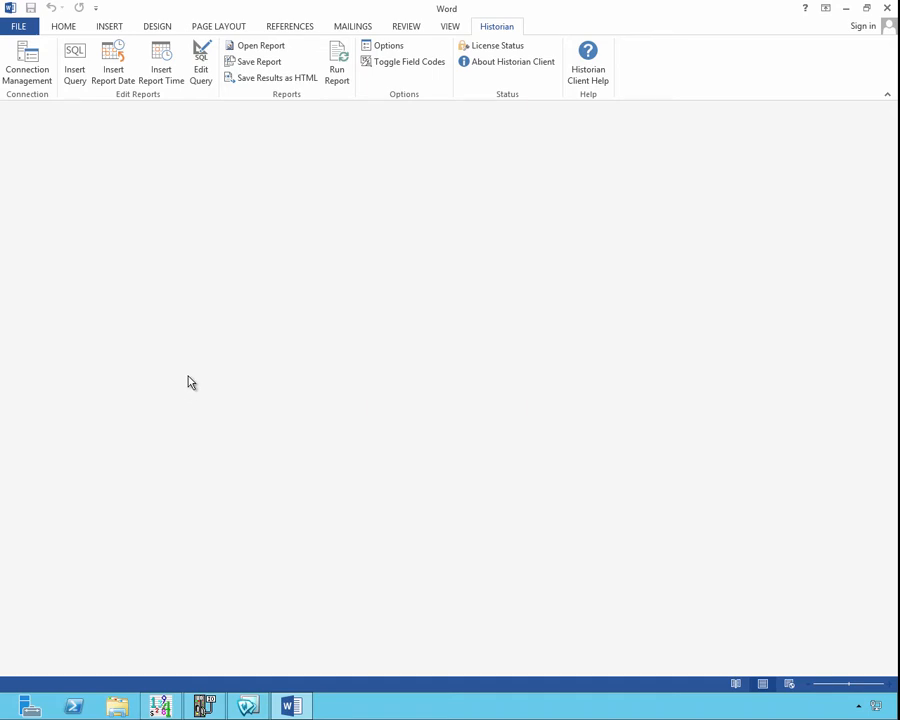
Create a new blank document.
click(20, 28)
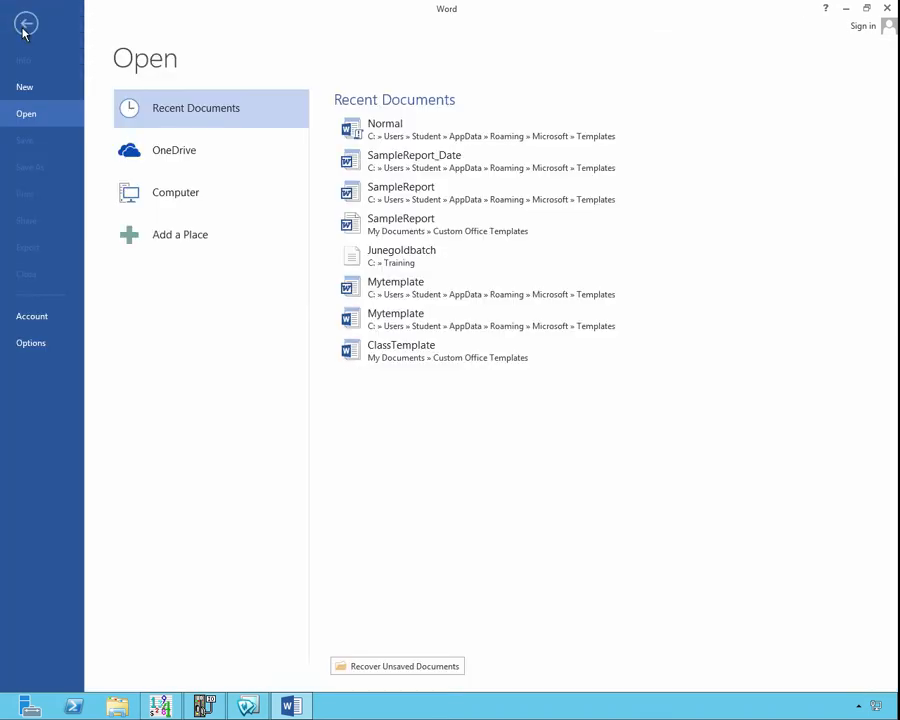
click(34, 88)
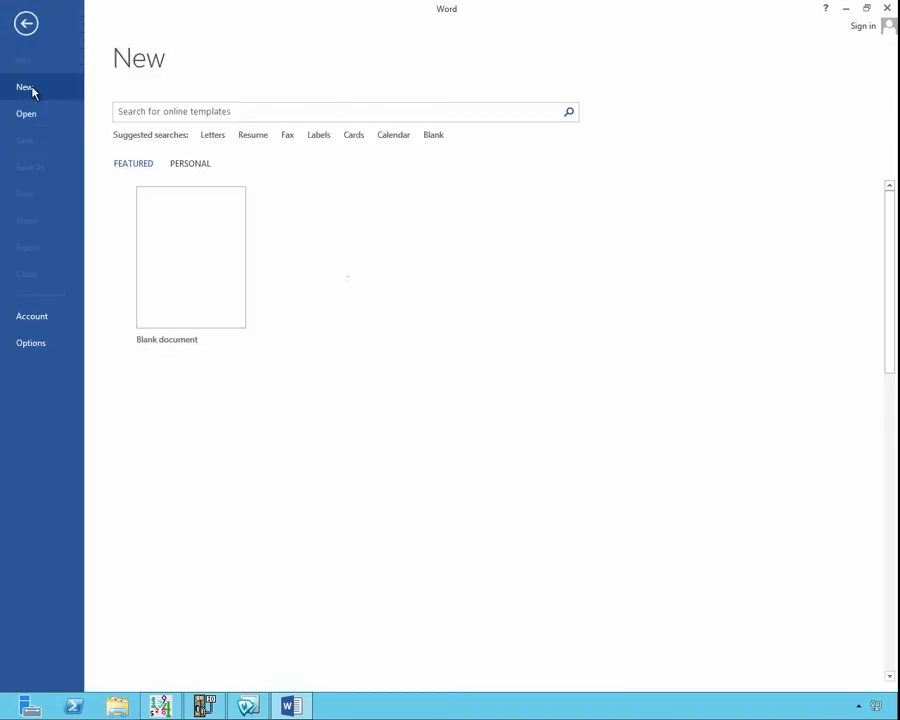
click(176, 277)
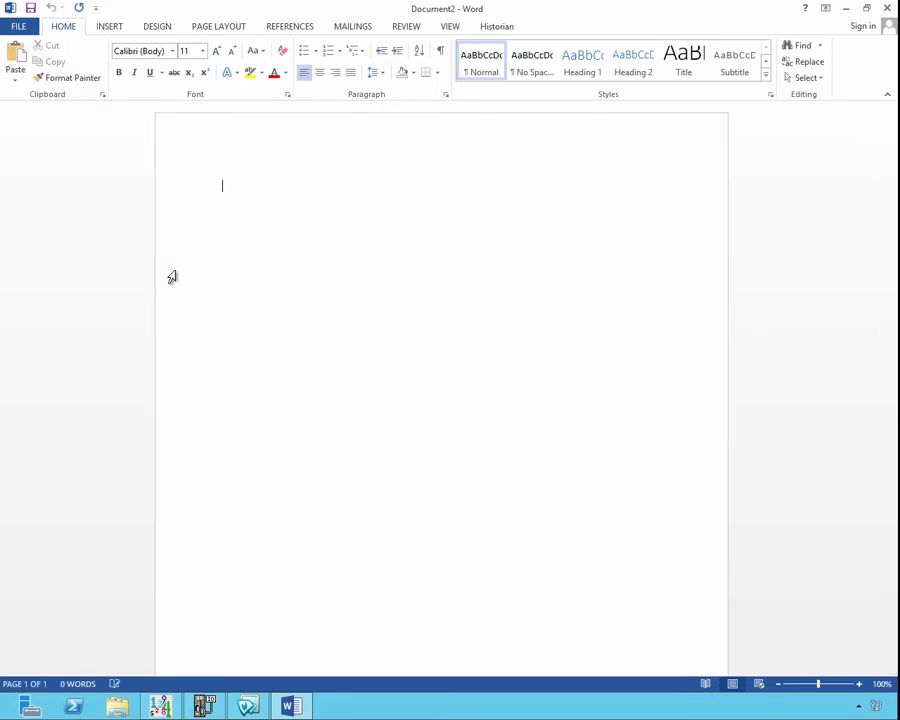
Enable date/time wildcards in the Historian report options.
click(497, 27)
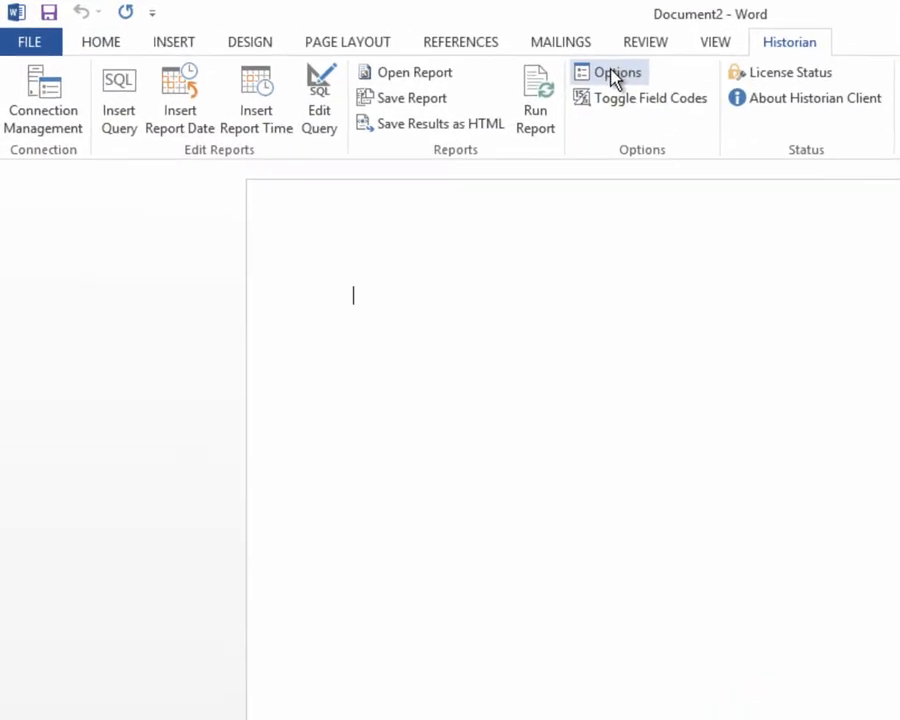
click(468, 56)
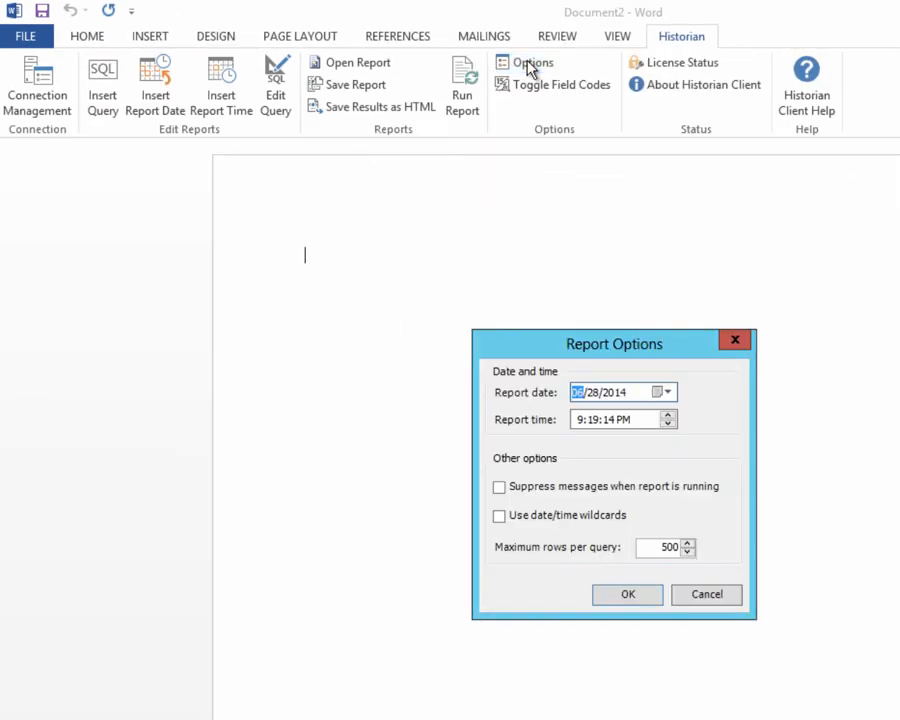
click(500, 517)
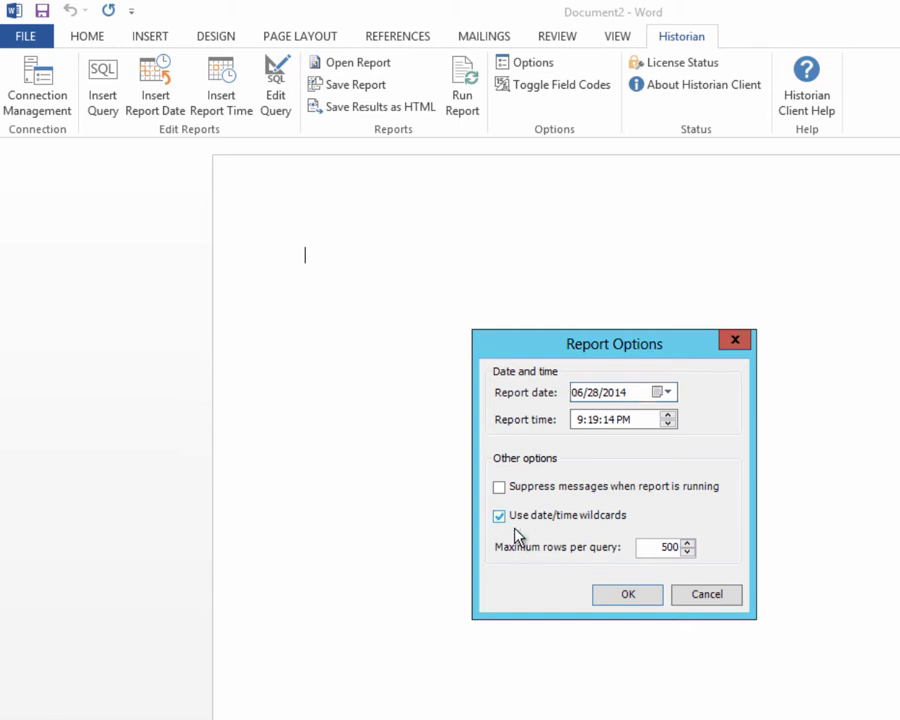
click(630, 591)
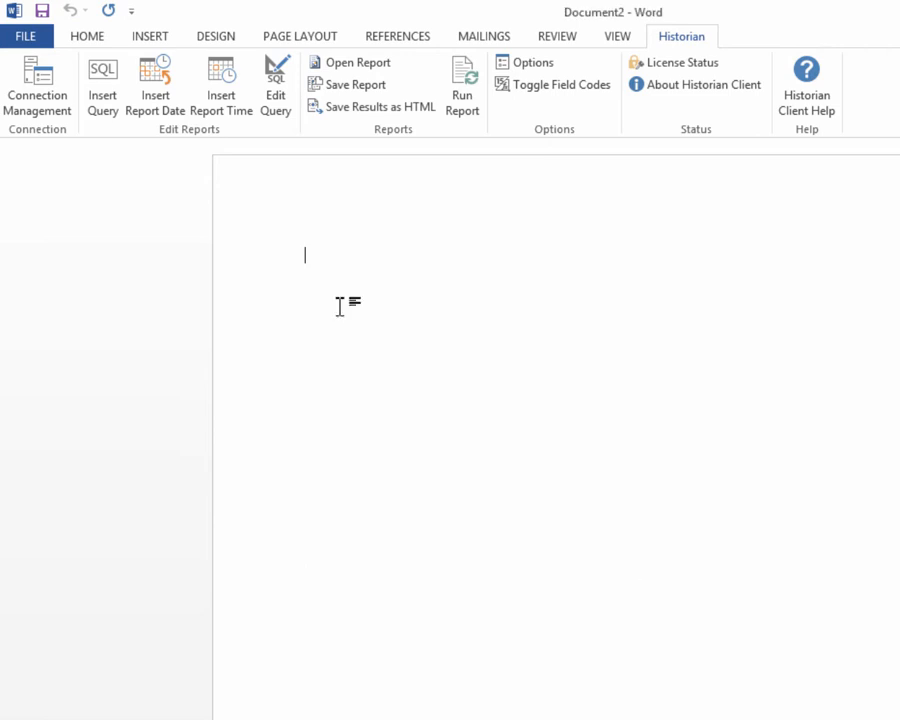
Write the line 'Reactor Report for ' followed by an inserted report date field.
text(Reac)
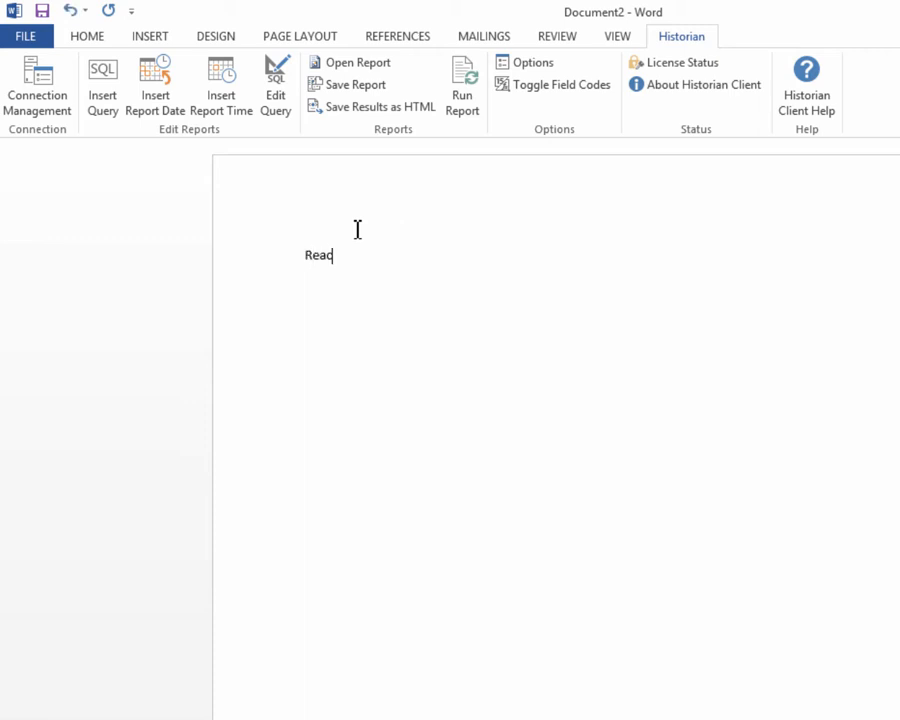
text(tor Repo)
key(BackSpace)
key(BackSpace)
text(port for)
click(157, 104)
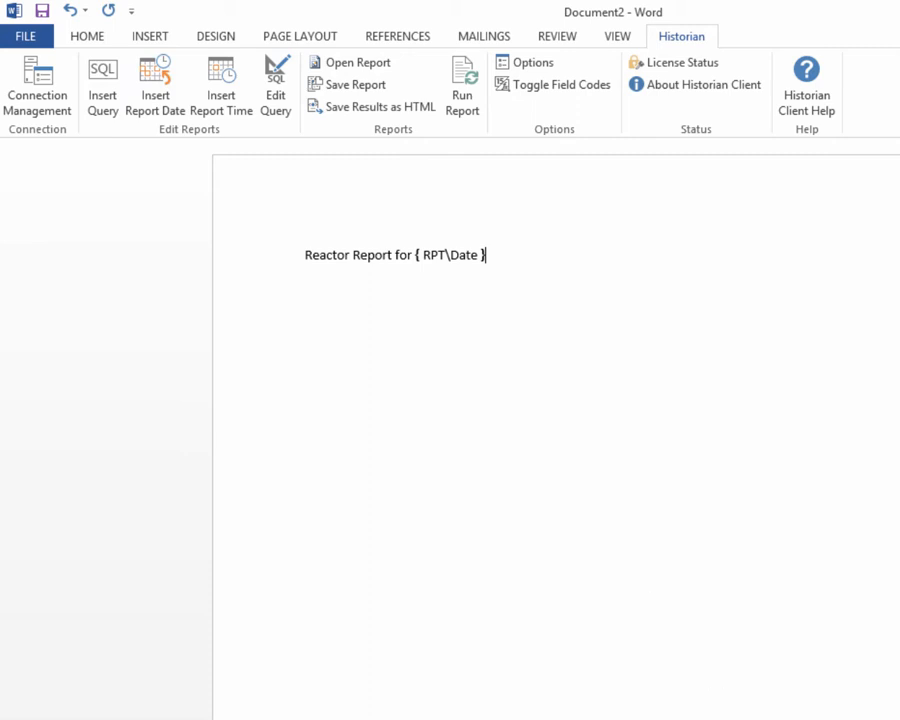
On a new line, write 'Hour Data for Reactor Tags Starting ' followed by an inserted report time field.
key(Return)
text(Hour Data for )
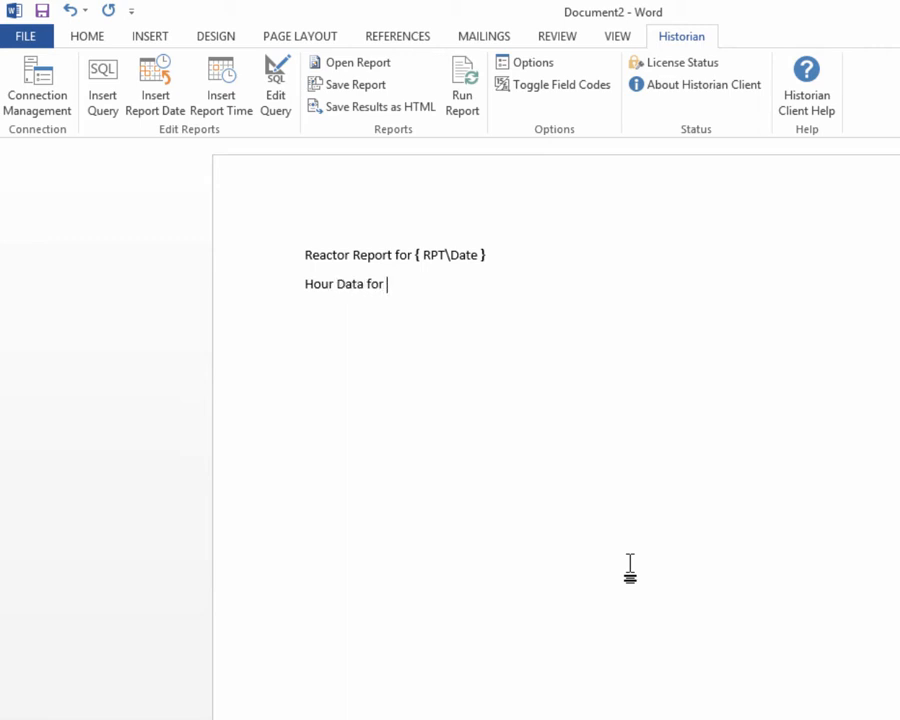
text(Reactor Tag)
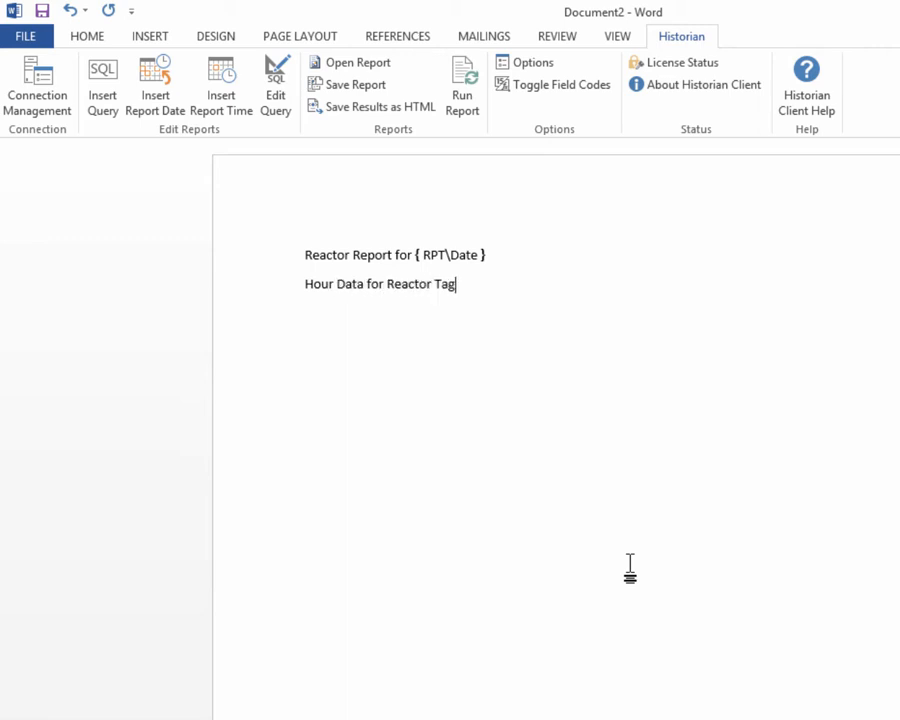
text(s Starting)
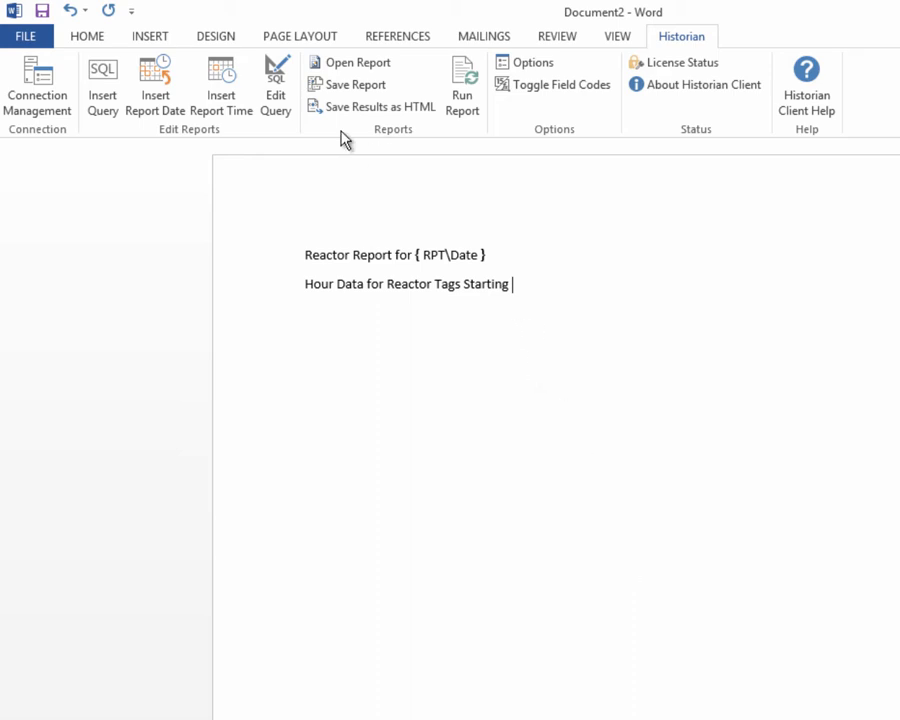
click(224, 98)
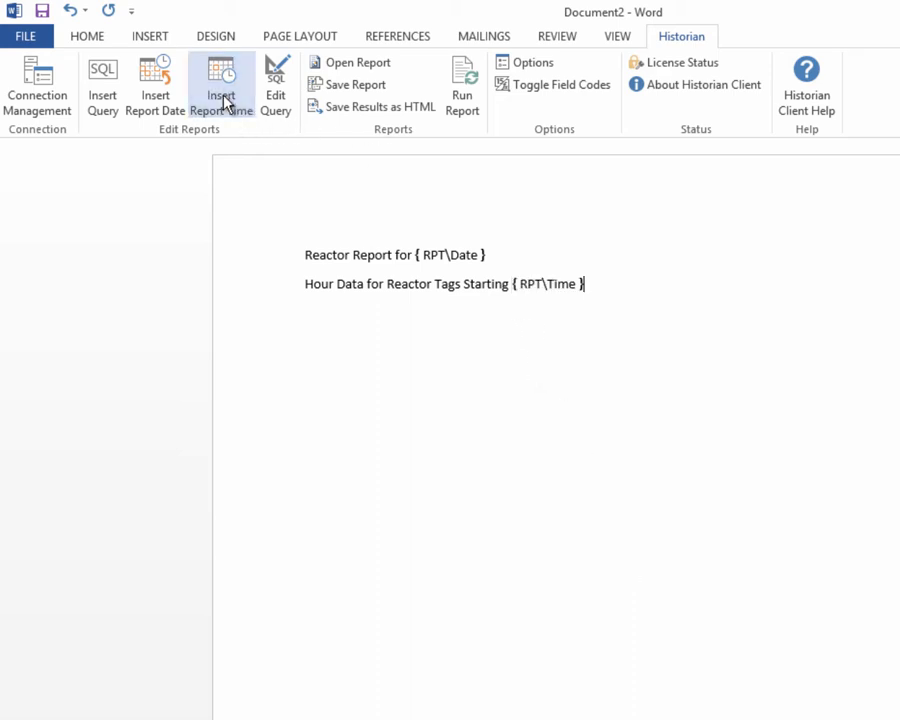
On a new line, insert a query, open its query form and set the query type to History values.
key(Return)
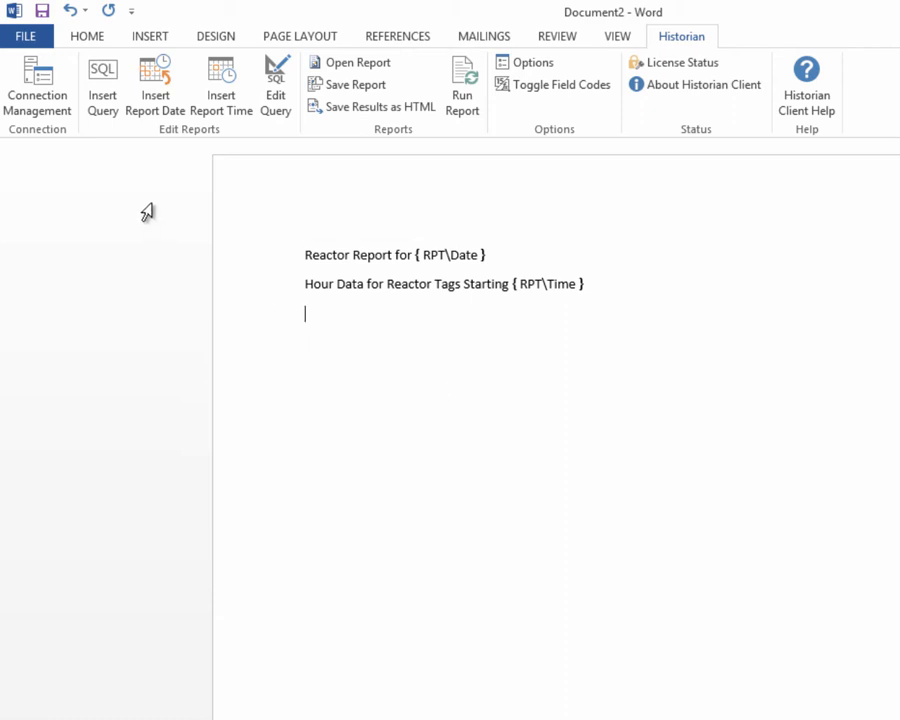
click(103, 113)
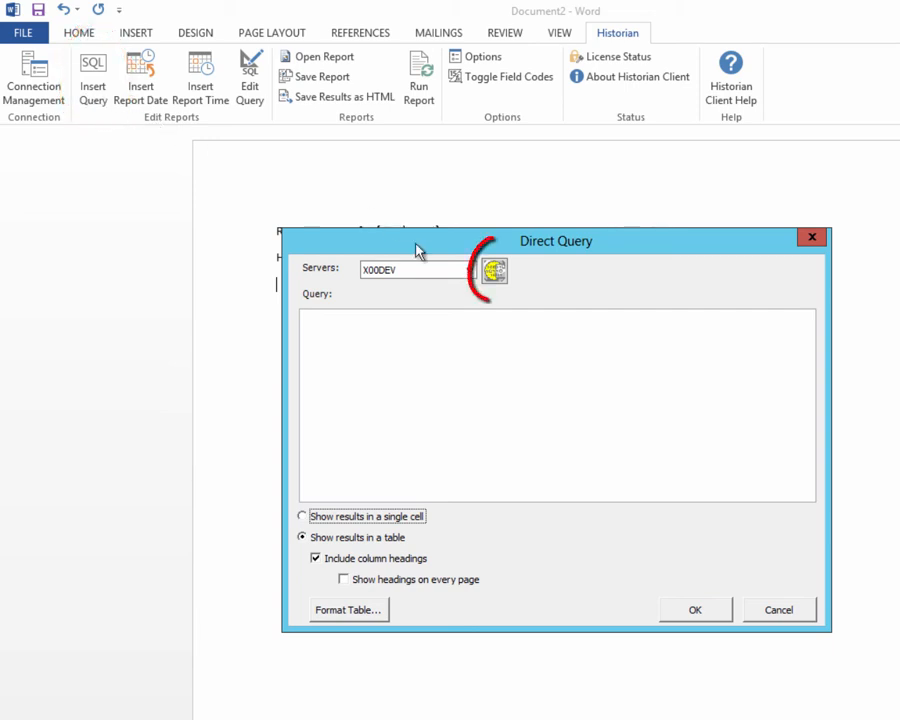
click(492, 273)
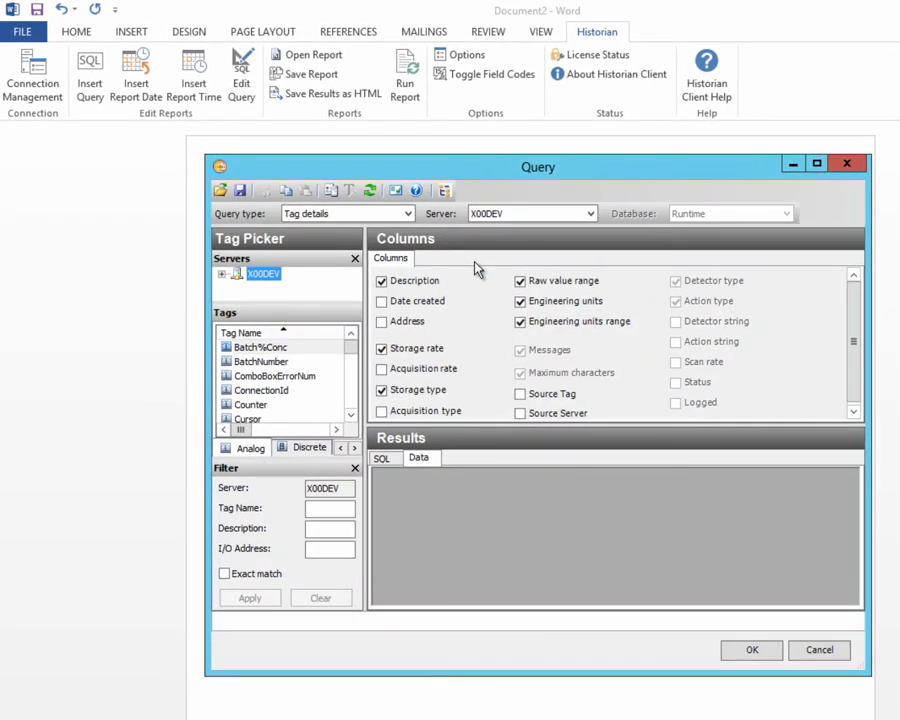
click(407, 214)
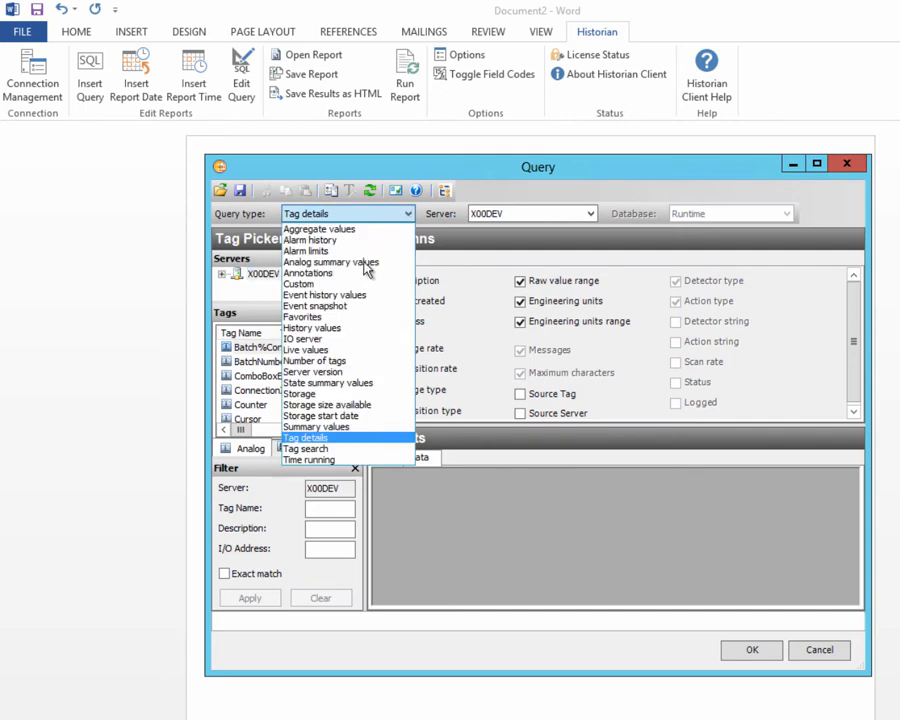
click(339, 327)
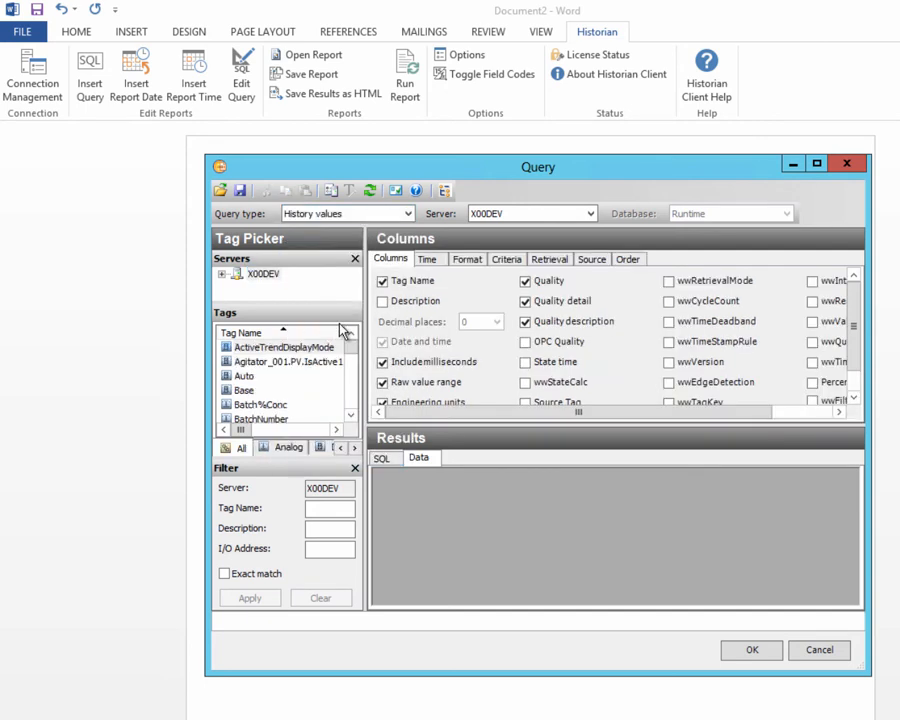
Select the tags ProdLevel, ReactLevel and ReactTemp for the query.
click(261, 404)
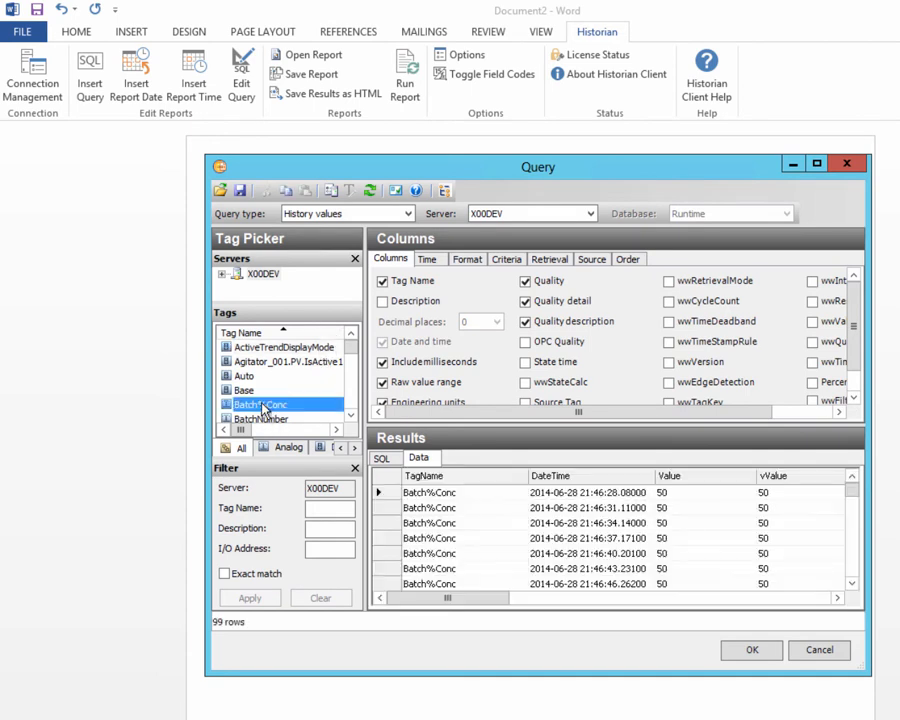
key(p)
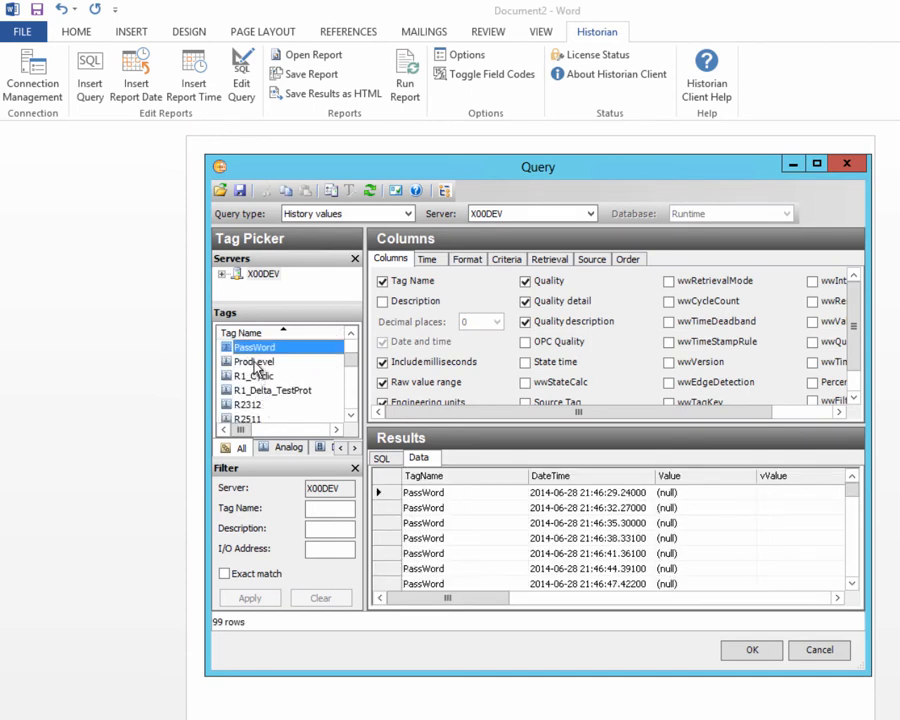
click(255, 363)
scroll(348, 402, down, 2)
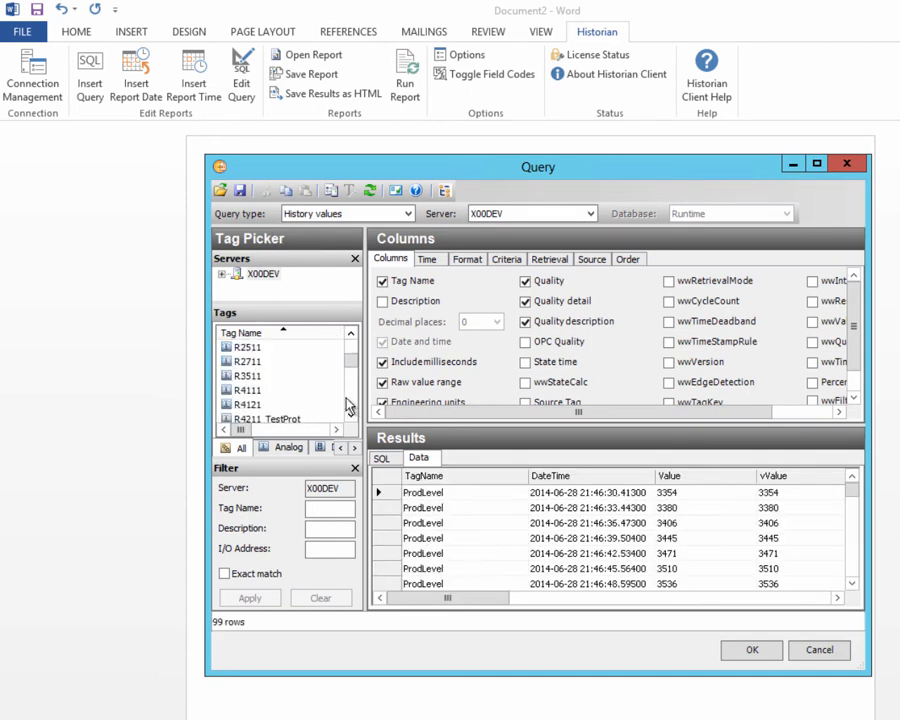
scroll(340, 403, down, 2)
ctrl+click(242, 362)
ctrl+click(242, 375)
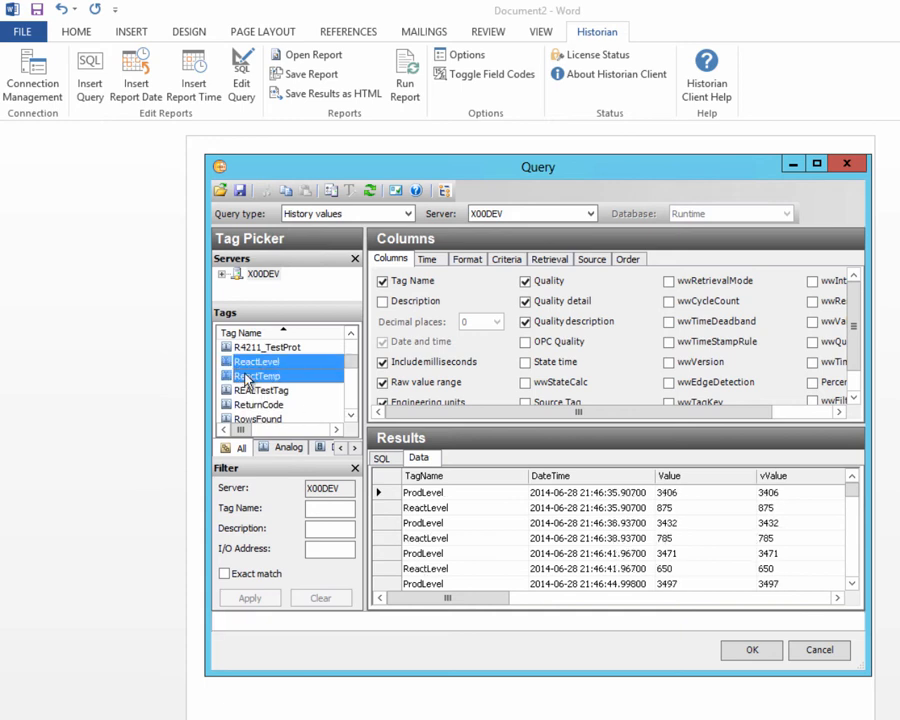
Set the query time span to 1 hour.
click(427, 259)
click(641, 280)
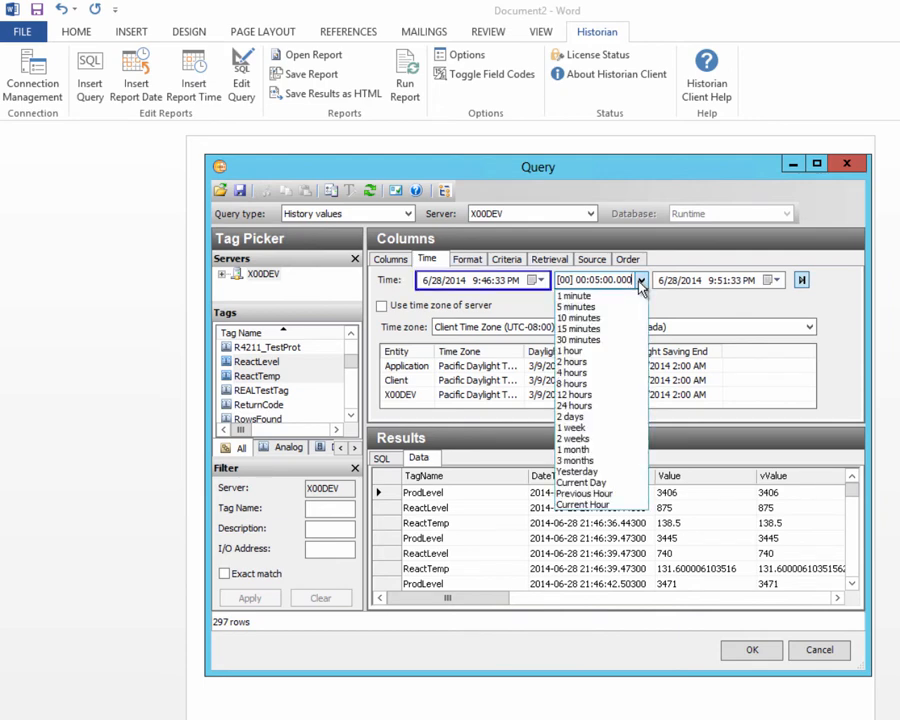
click(573, 351)
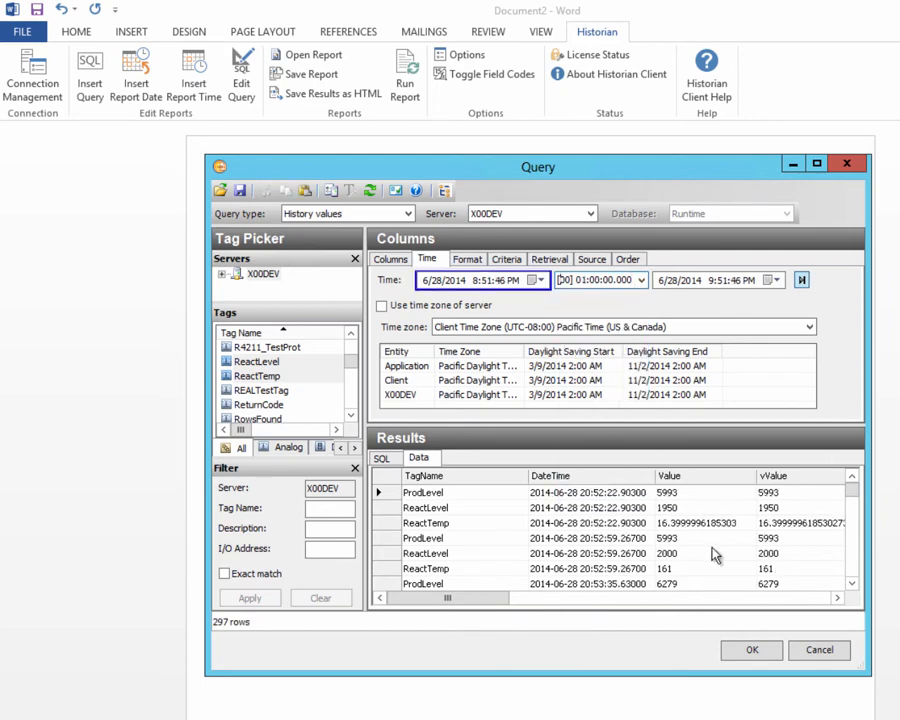
Use the wide query format and accept the query form.
click(468, 260)
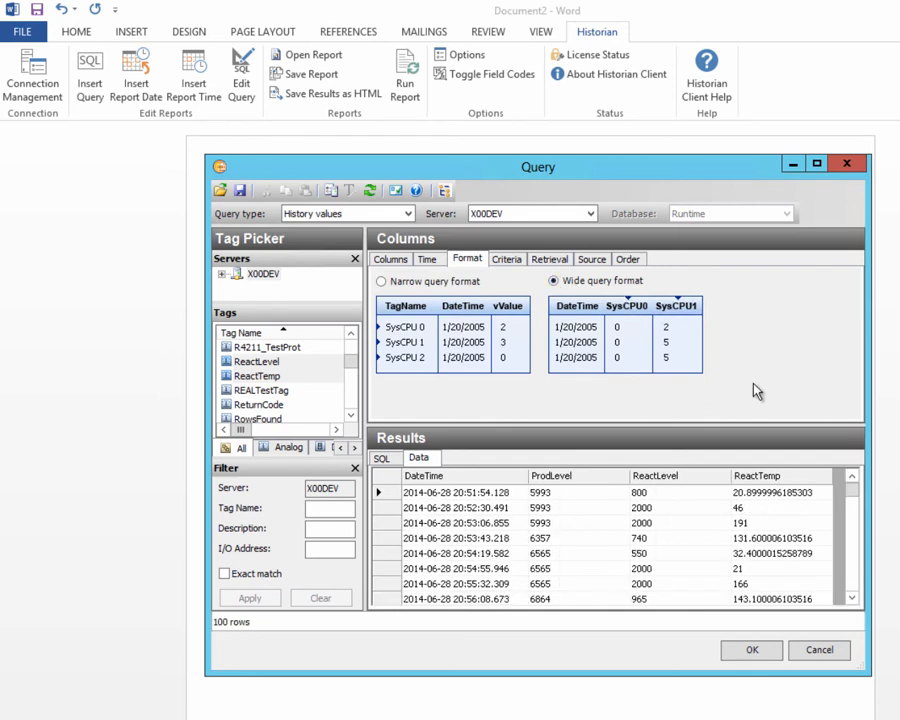
click(752, 652)
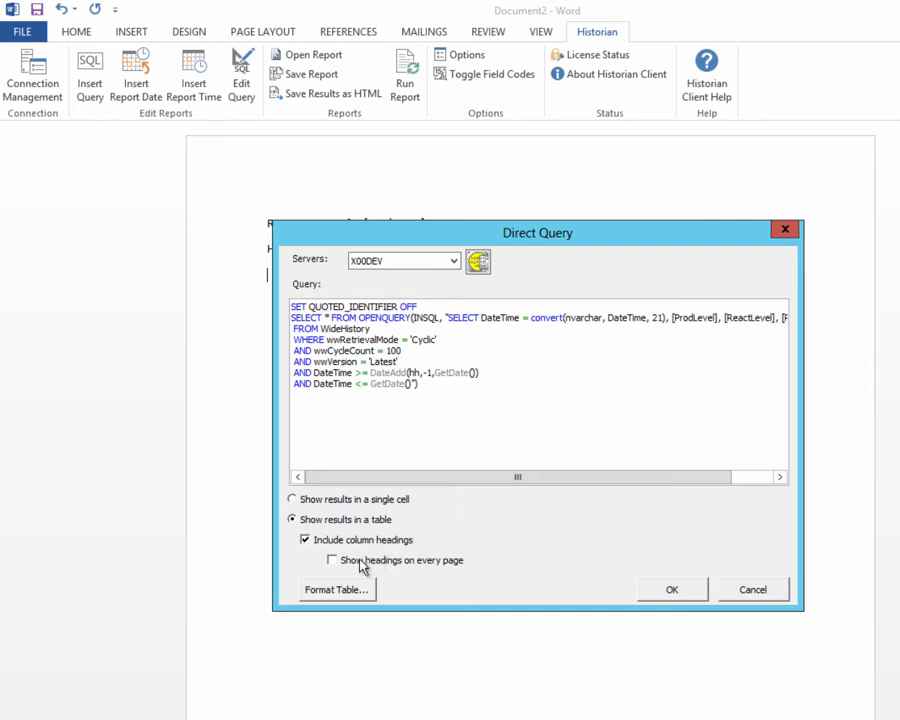
Show headings on every page and apply the Classic 4 table format.
click(333, 565)
click(344, 594)
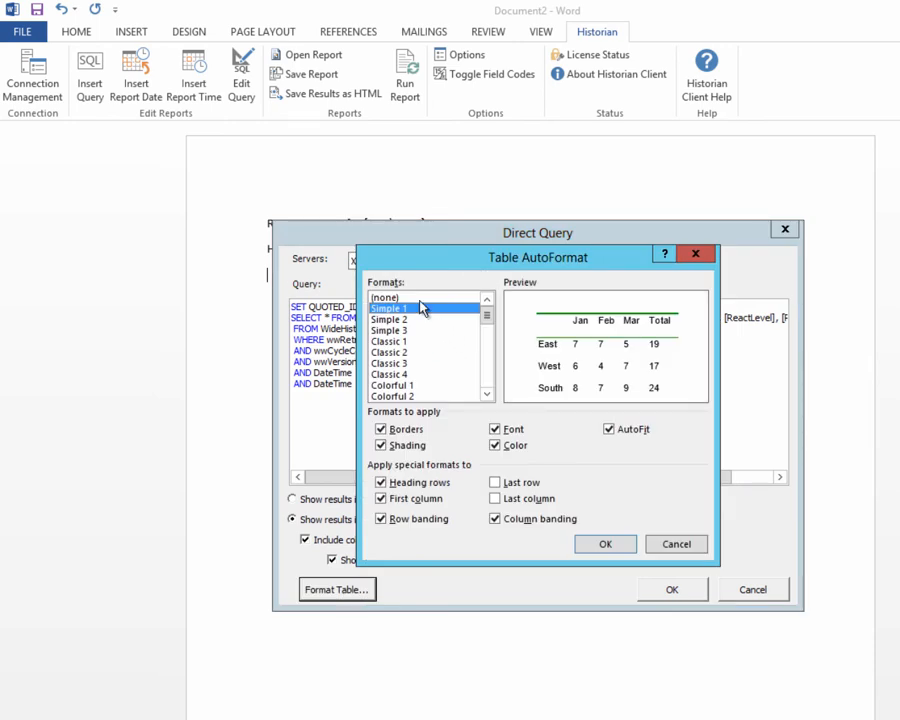
click(402, 375)
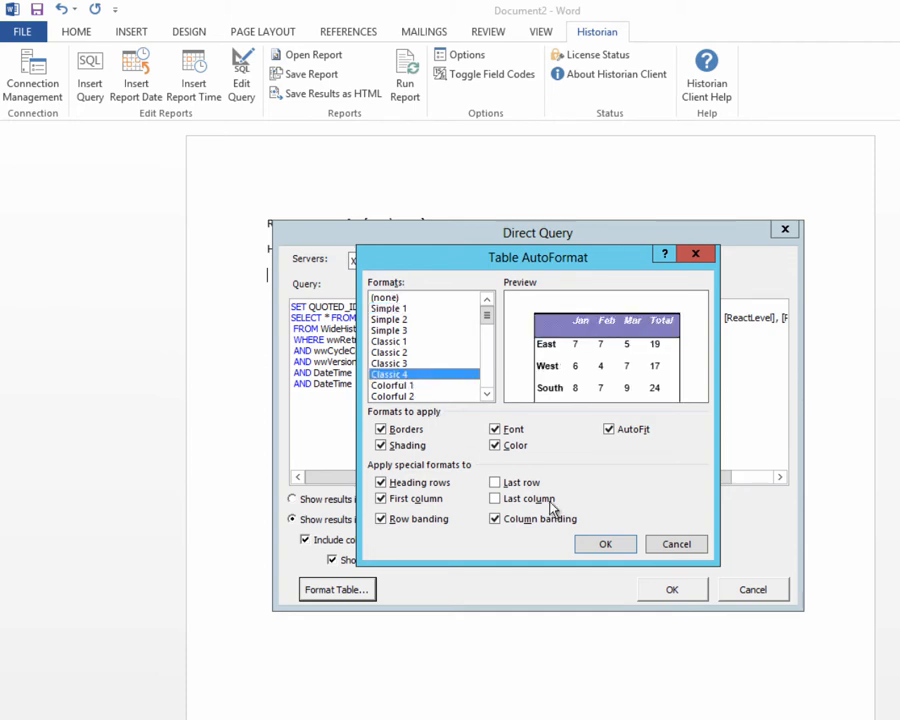
click(603, 546)
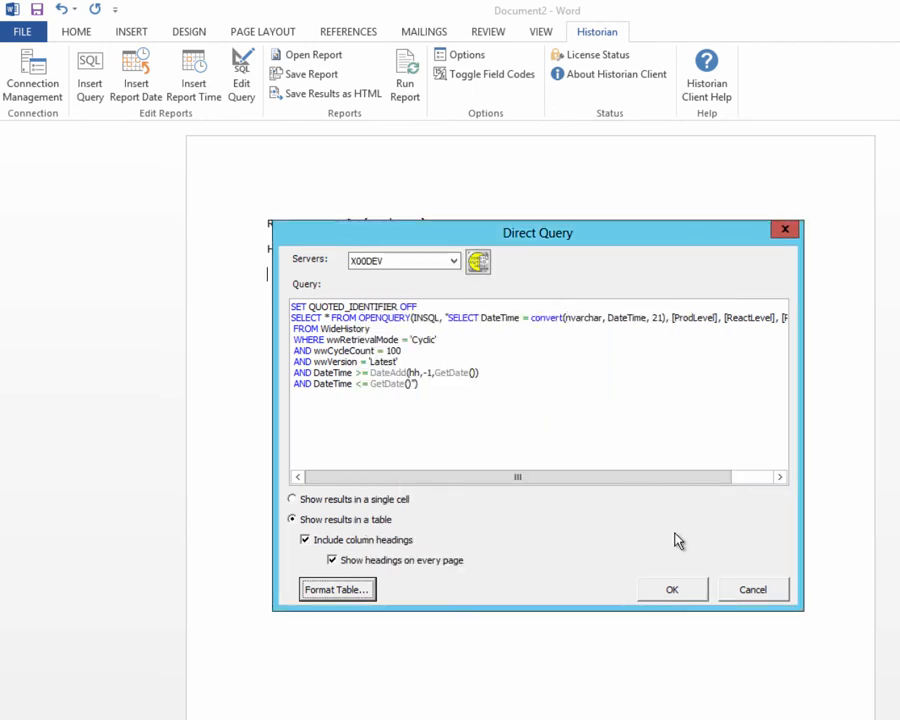
Confirm the query, choosing to insert wildcards for execution relative to a fixed time.
click(688, 594)
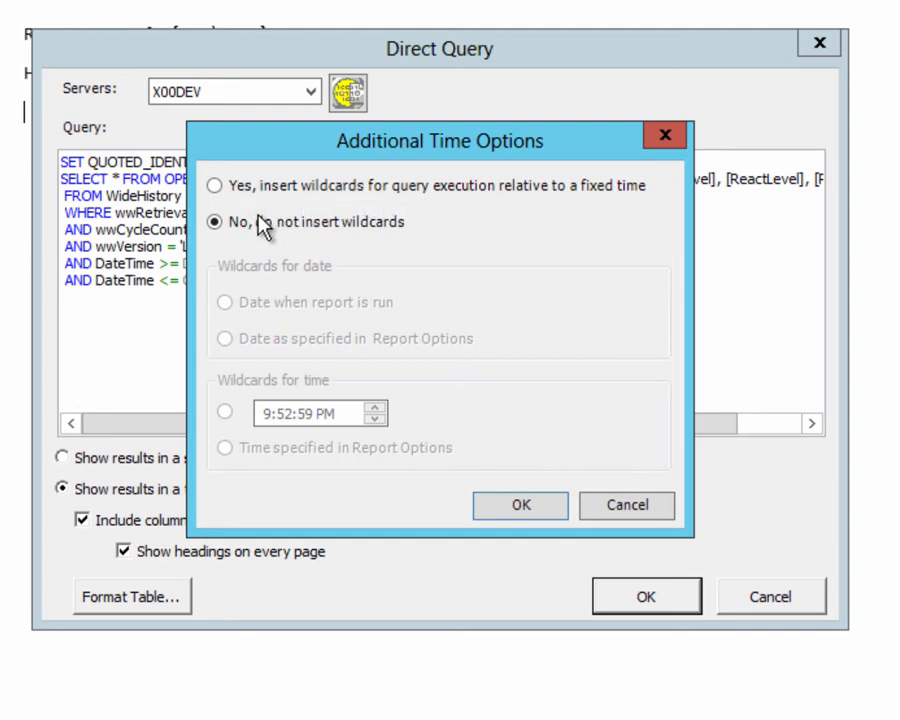
click(218, 185)
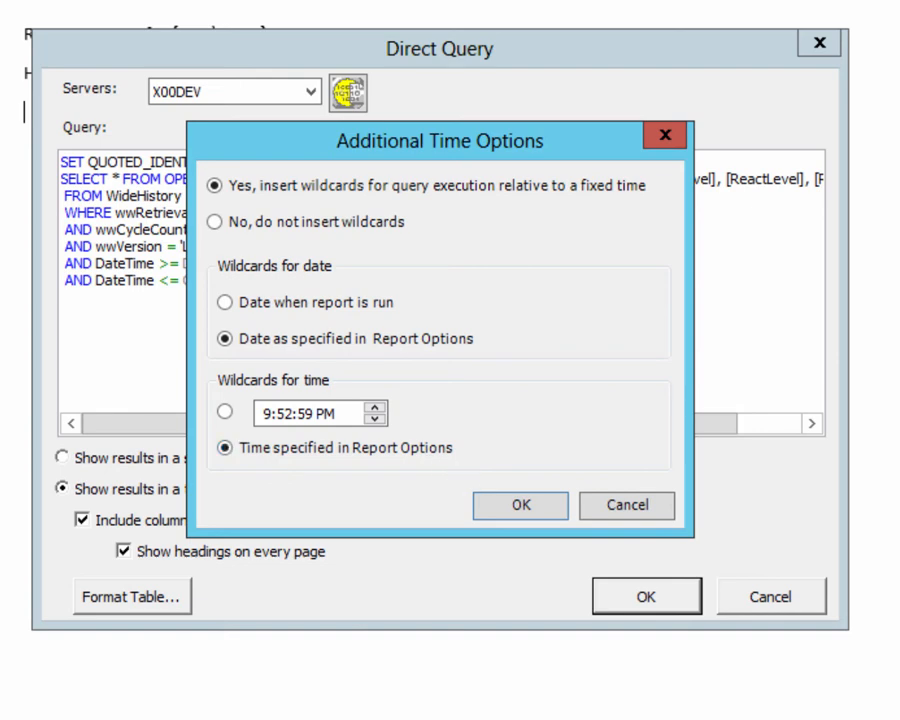
click(516, 505)
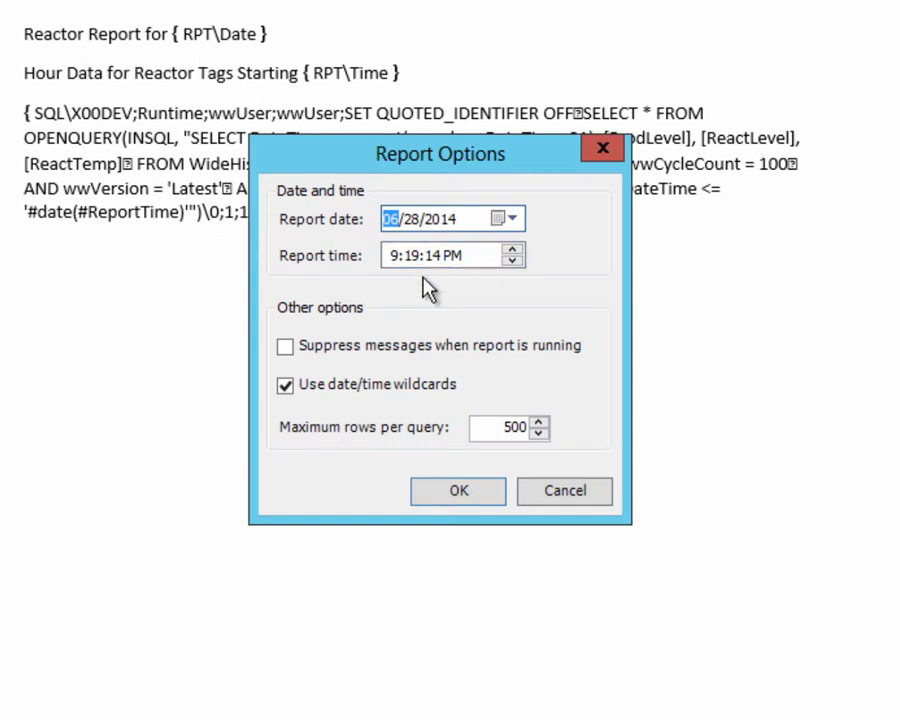
Set the report time in the report options to 8:00:00 PM.
click(458, 256)
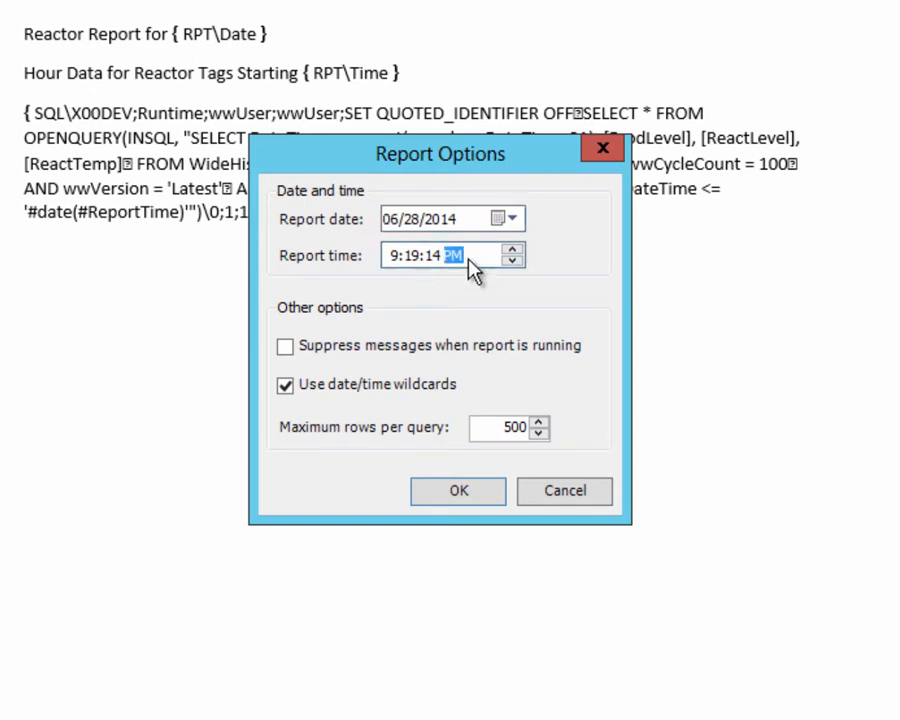
click(392, 257)
text(8)
key(Right)
text(00)
key(Right)
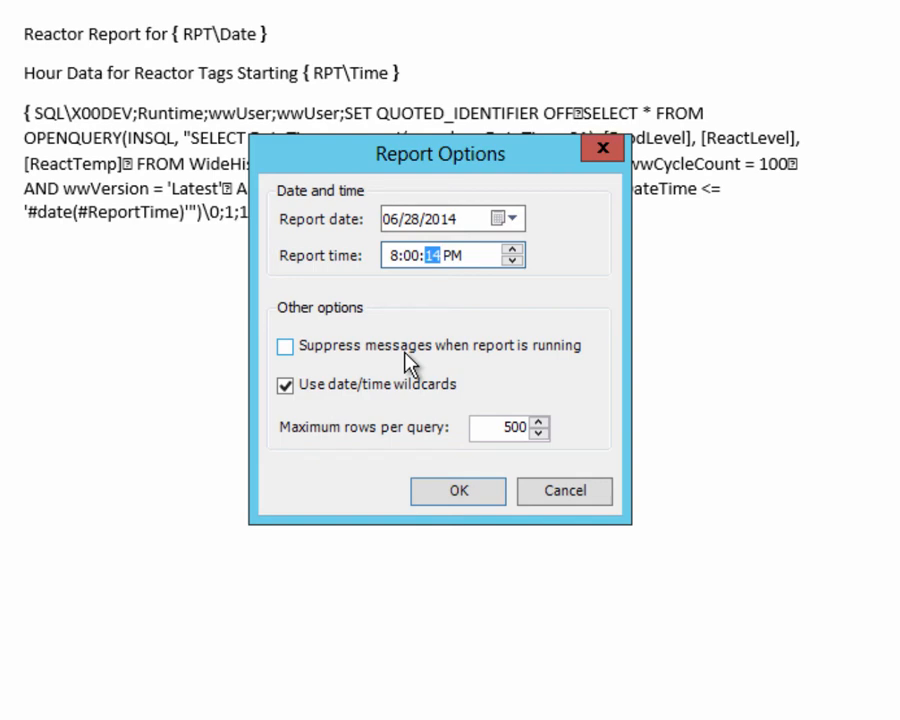
text(00)
key(Right)
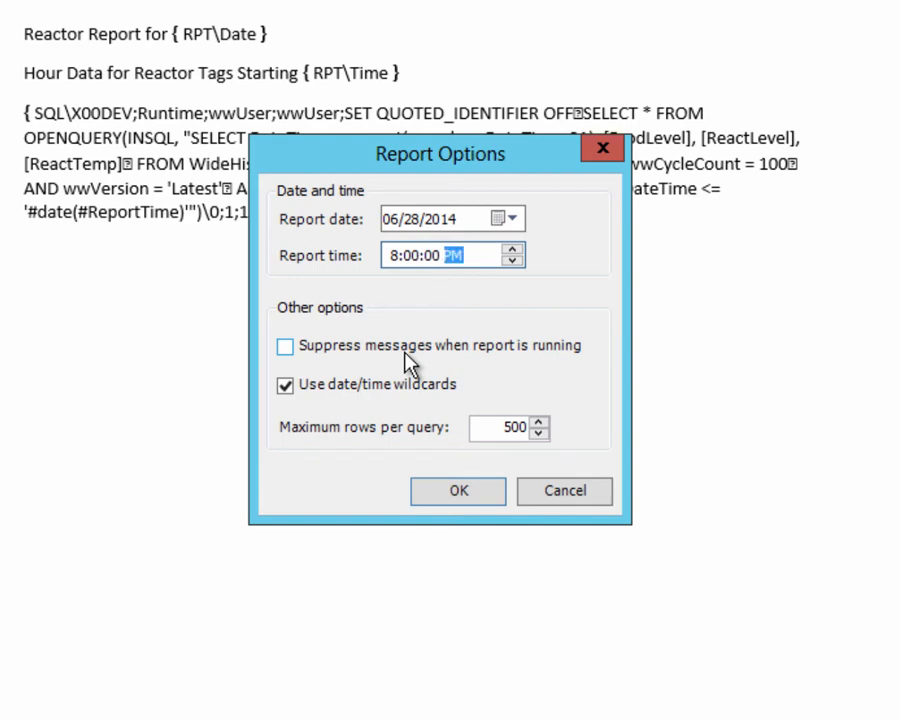
Switch the report time to 8:00:00 AM and accept the report options.
key(Down)
click(458, 494)
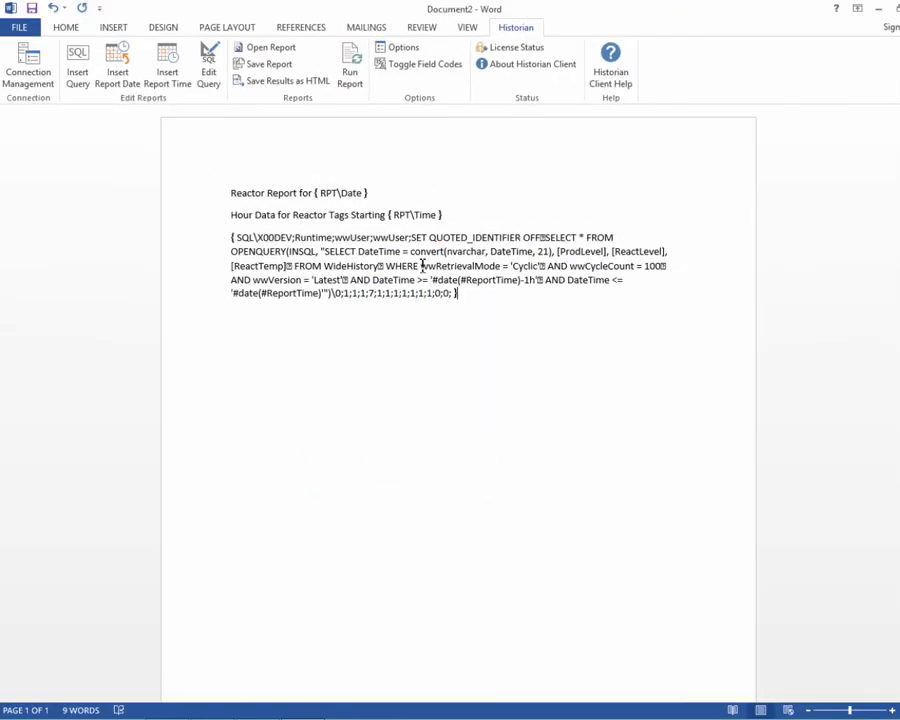
Run the report, saving its queries as a Word 97-2003 template named ReactorWildcard.
click(348, 72)
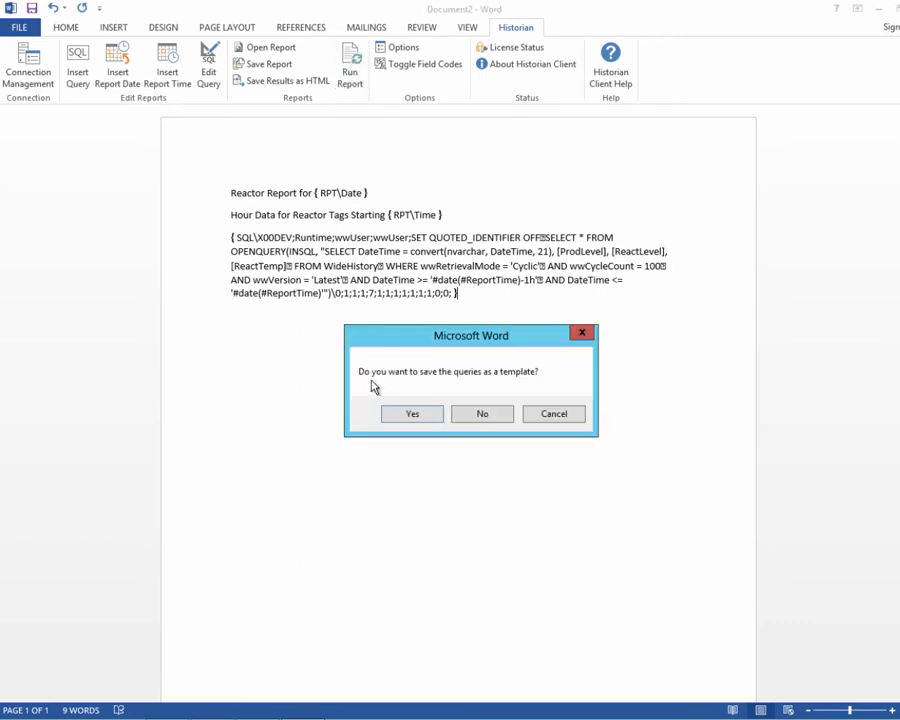
click(423, 420)
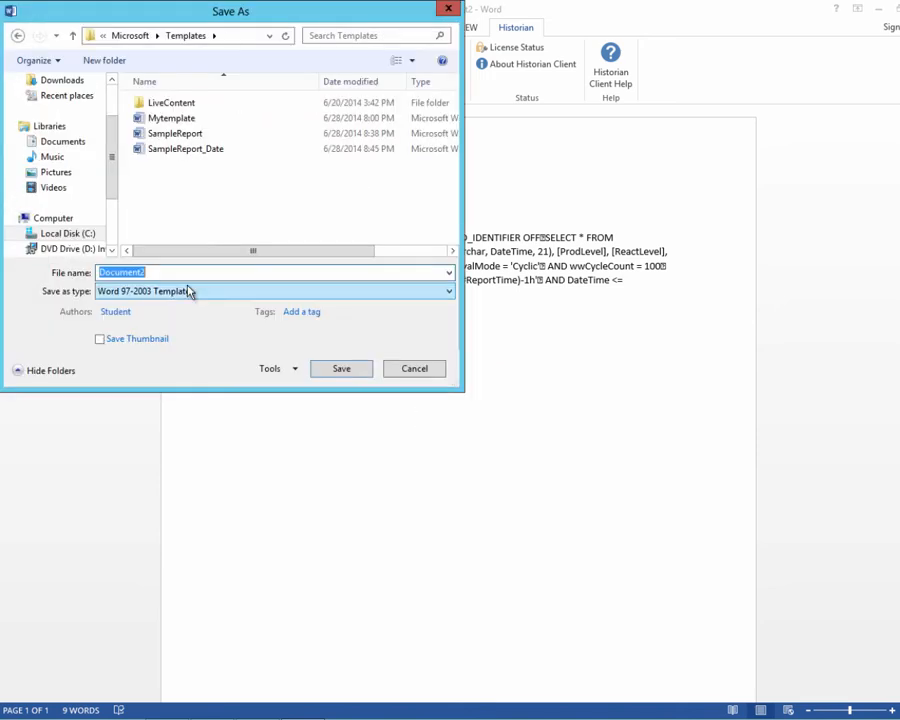
text(Reactor)
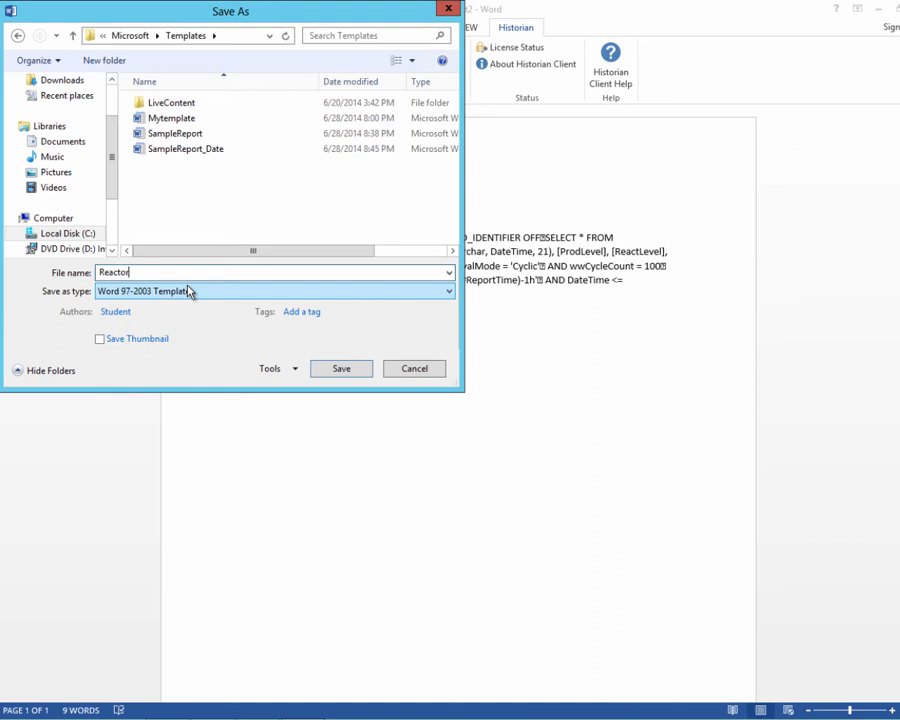
text(Wildcar)
text(d)
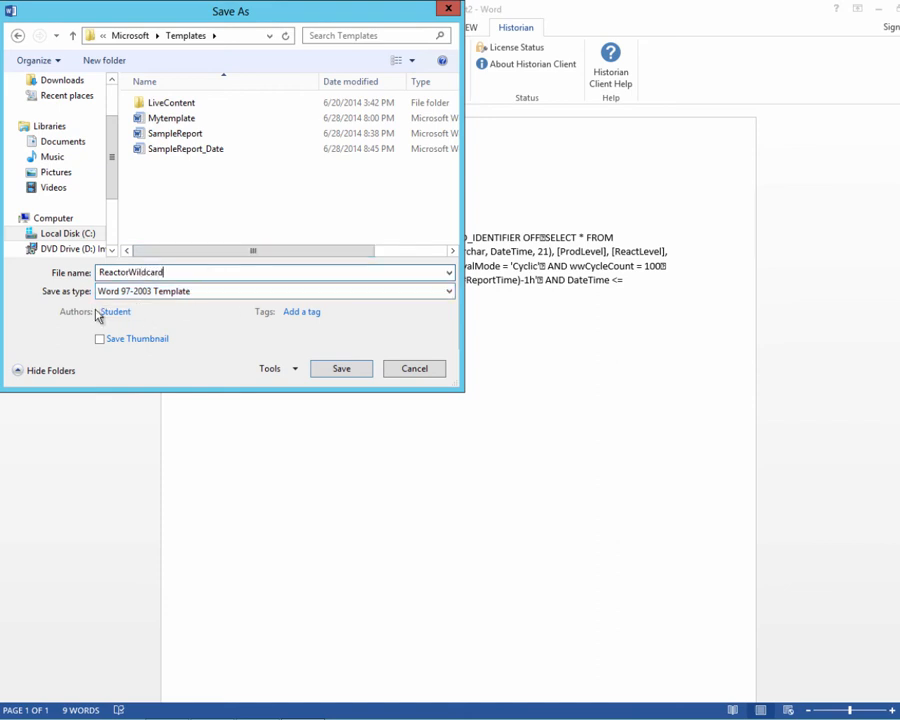
click(340, 369)
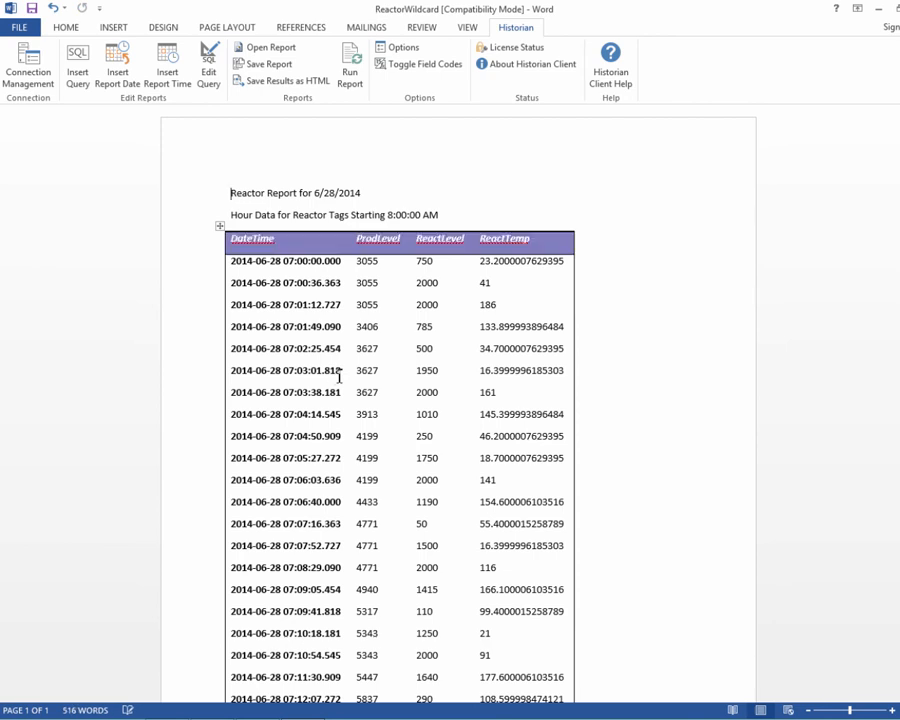
Review the generated table's DateTime values from the first row to the last.
drag(341, 261, 271, 261)
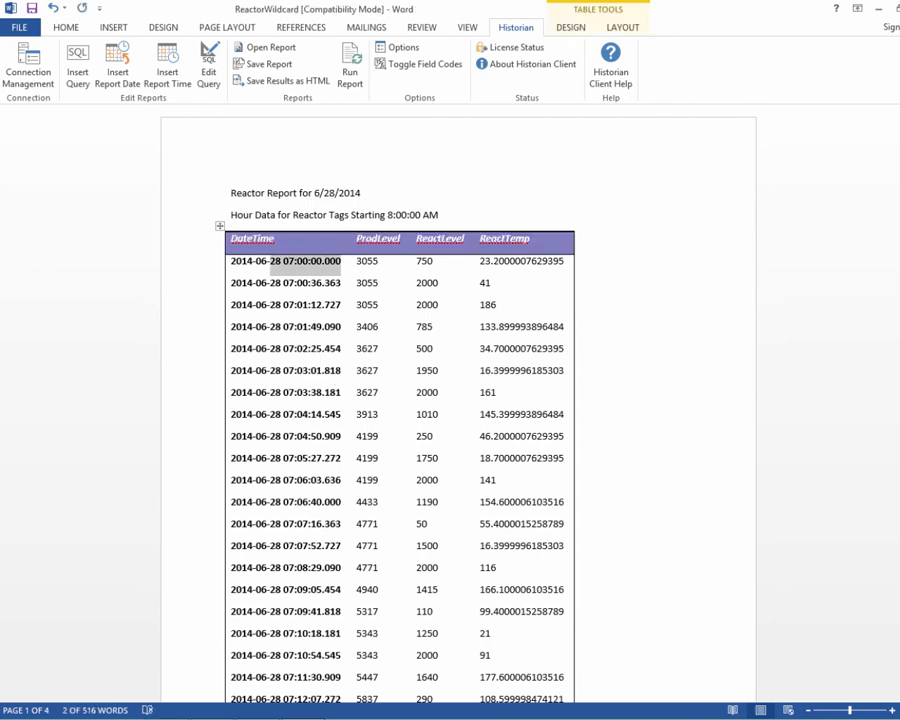
drag(899, 200, 899, 650)
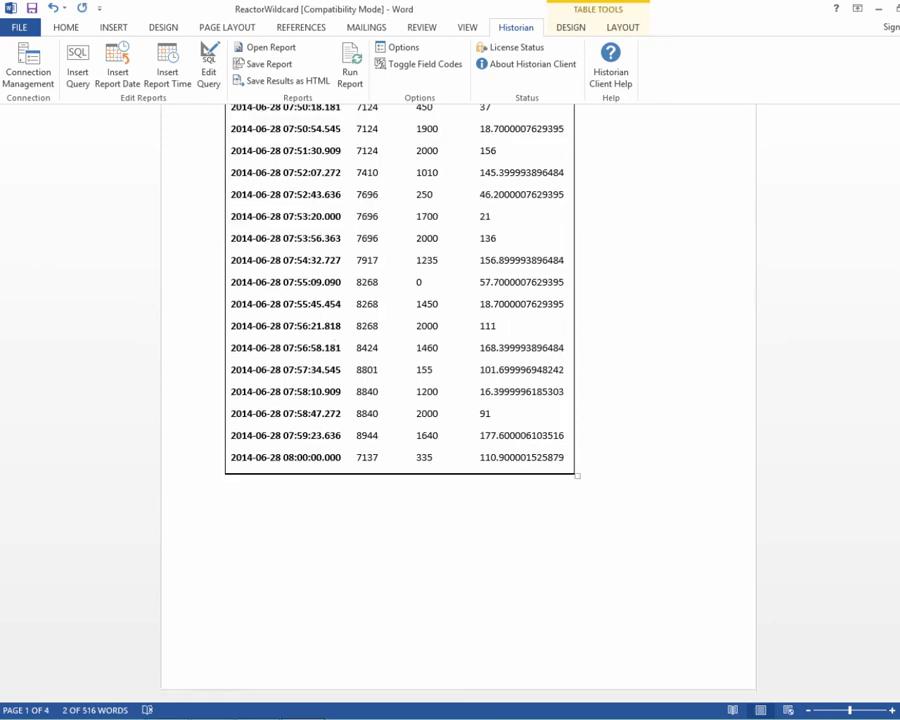
scroll(723, 207, up, 1)
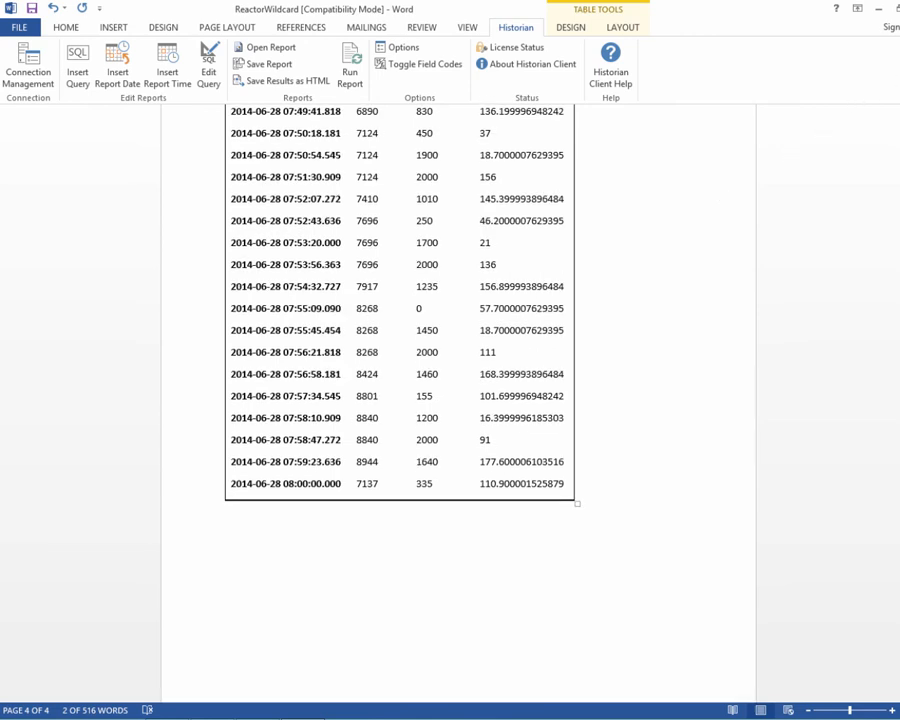
Close the generated report document without saving it.
key(ctrl+w)
click(455, 381)
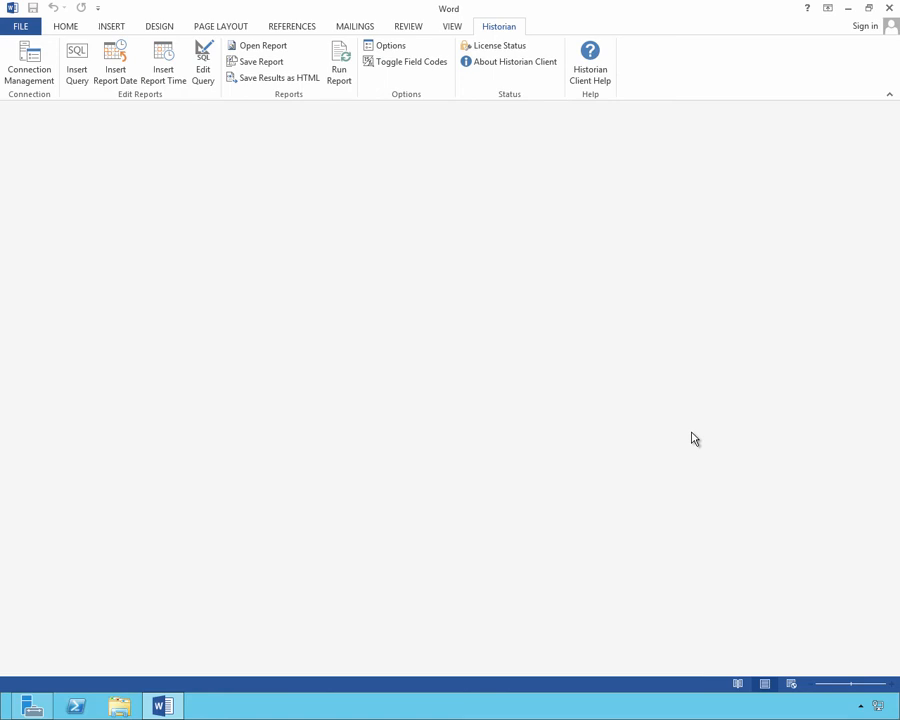
Open a new report document based on the ReactorWildcard template.
click(266, 47)
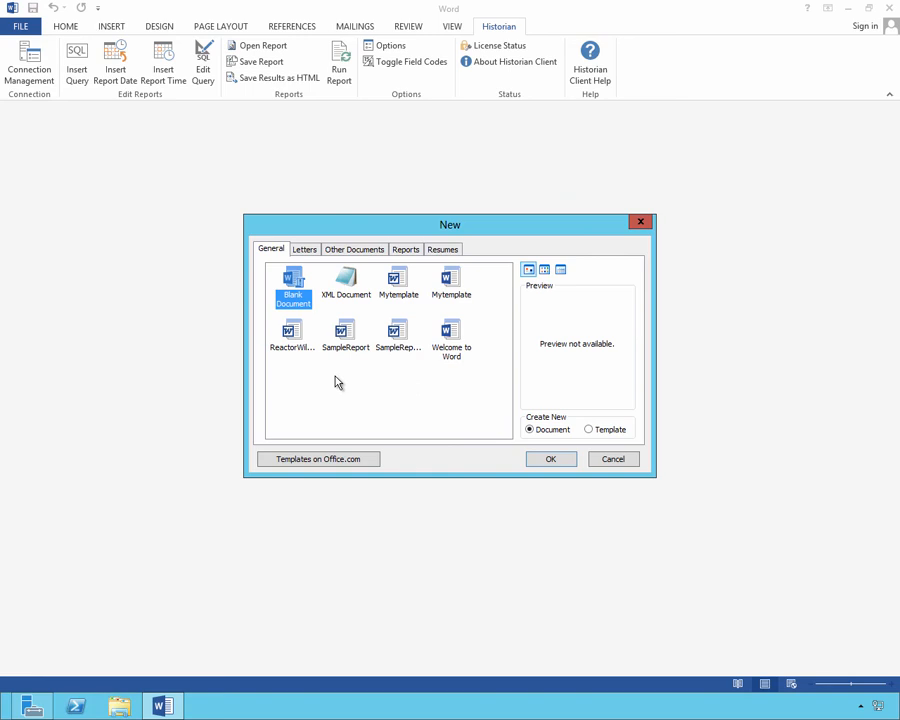
click(295, 343)
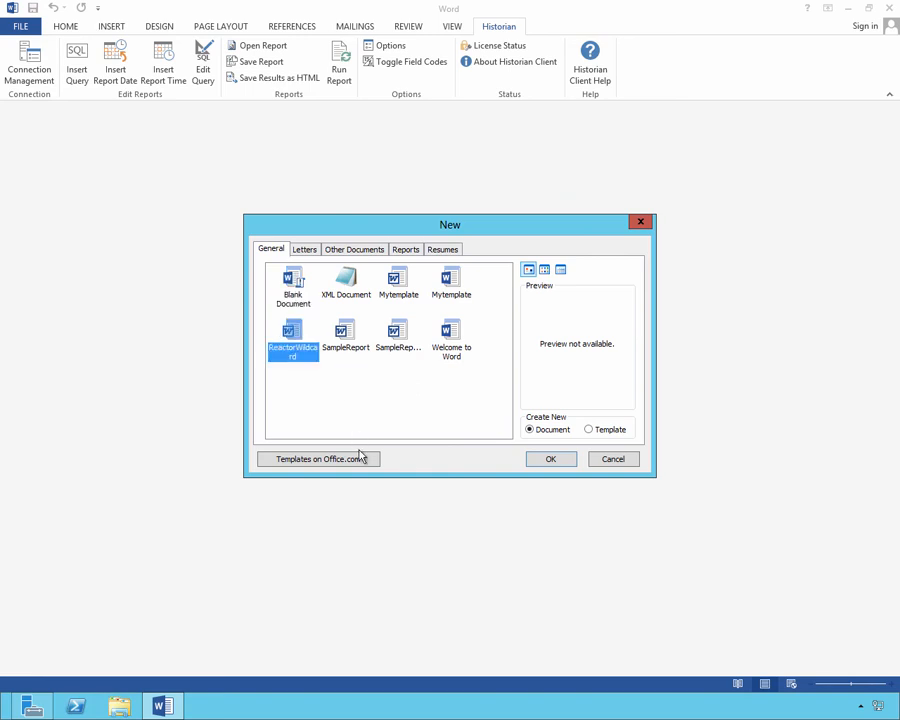
click(532, 459)
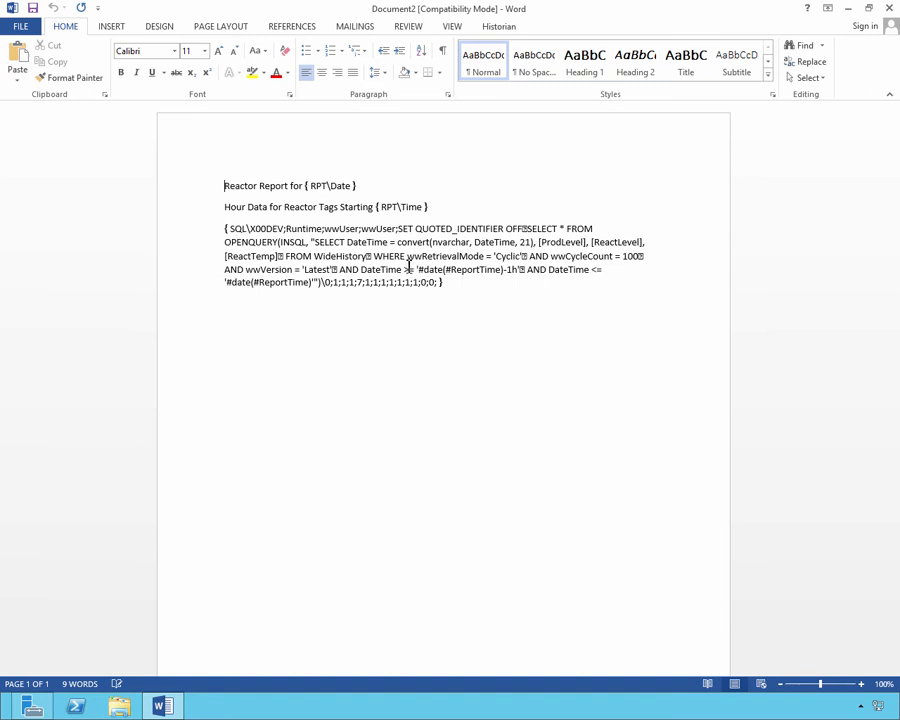
Edit the query so its start time reads '#date(#ReportTime)-30mi' and accept the query.
click(406, 268)
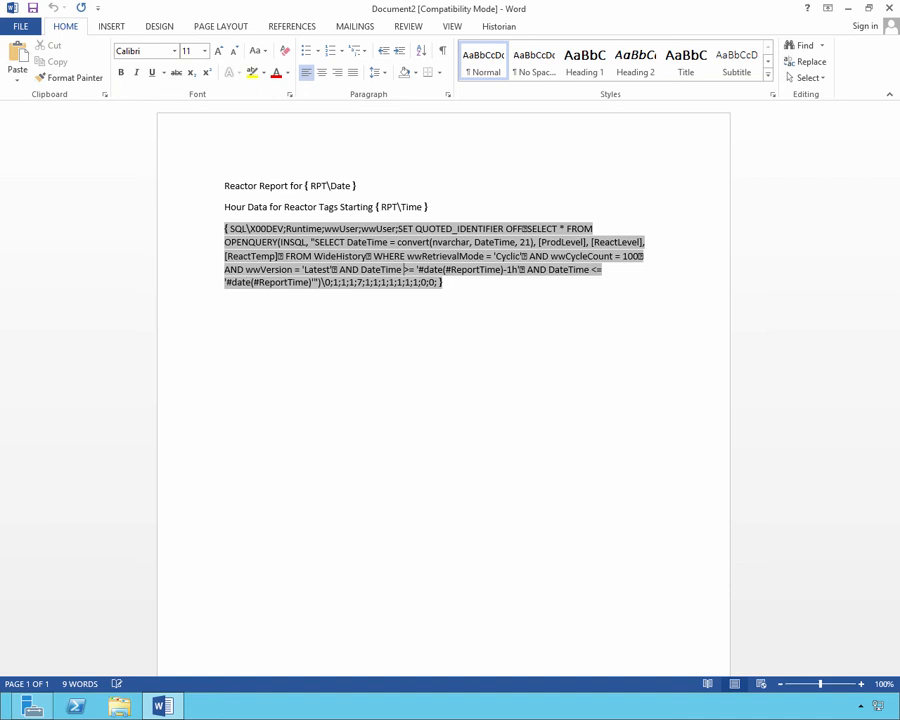
click(499, 27)
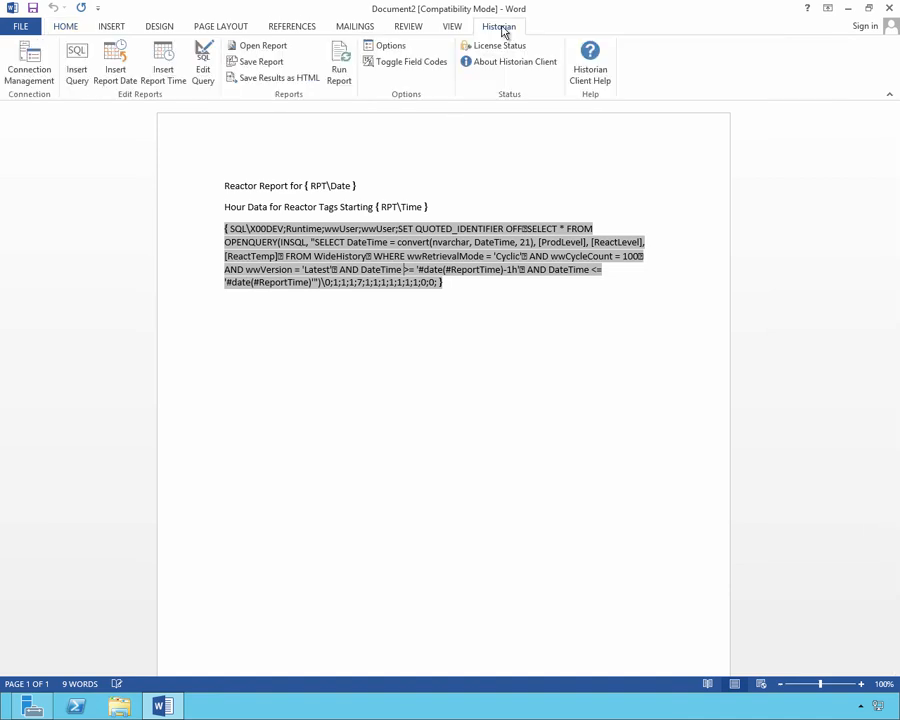
click(207, 70)
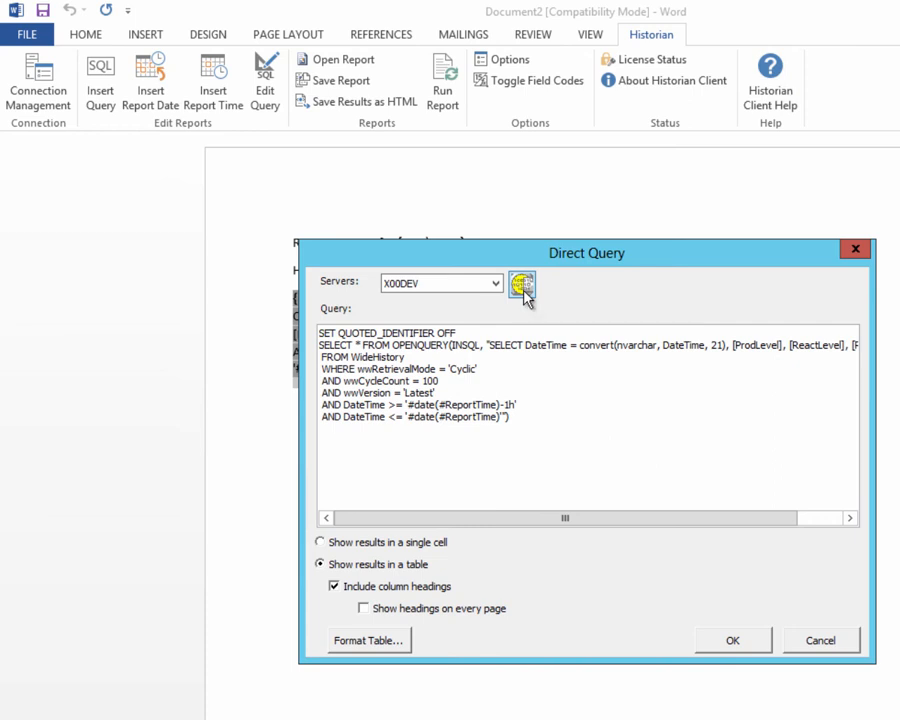
click(542, 423)
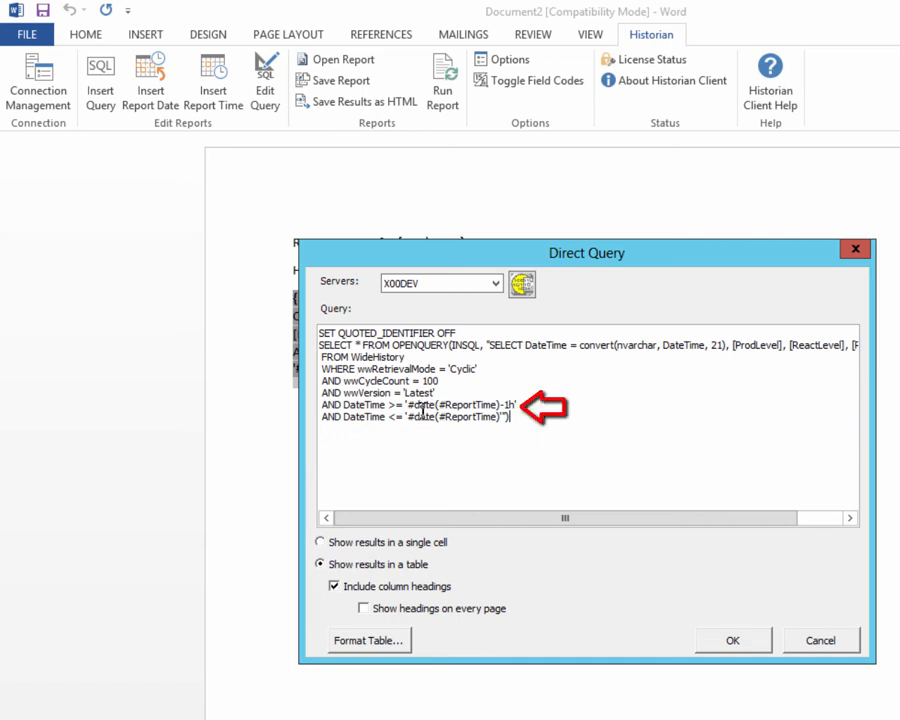
click(506, 406)
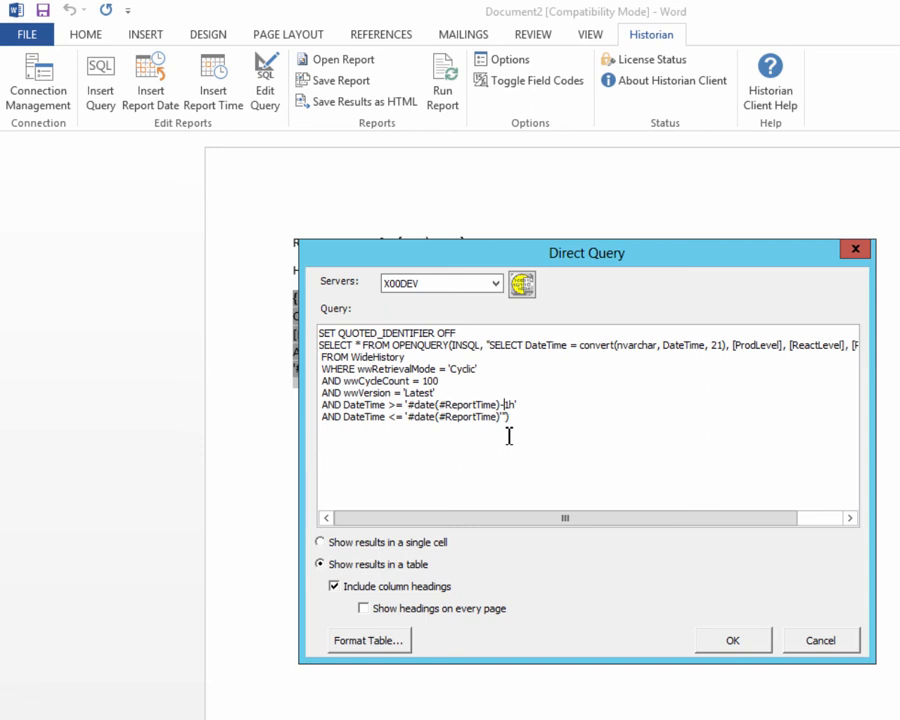
key(Delete)
key(Delete)
key(Delete)
text(30mi')
key(Down)
click(735, 641)
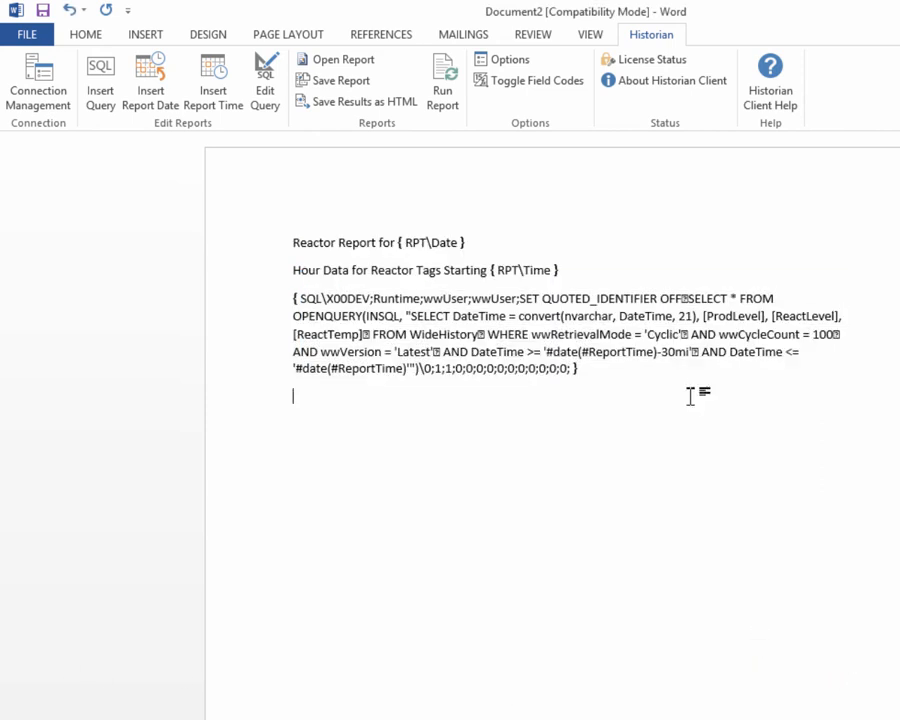
Change the heading text 'Hour Data' to '30 Minute Data'.
drag(691, 353, 548, 356)
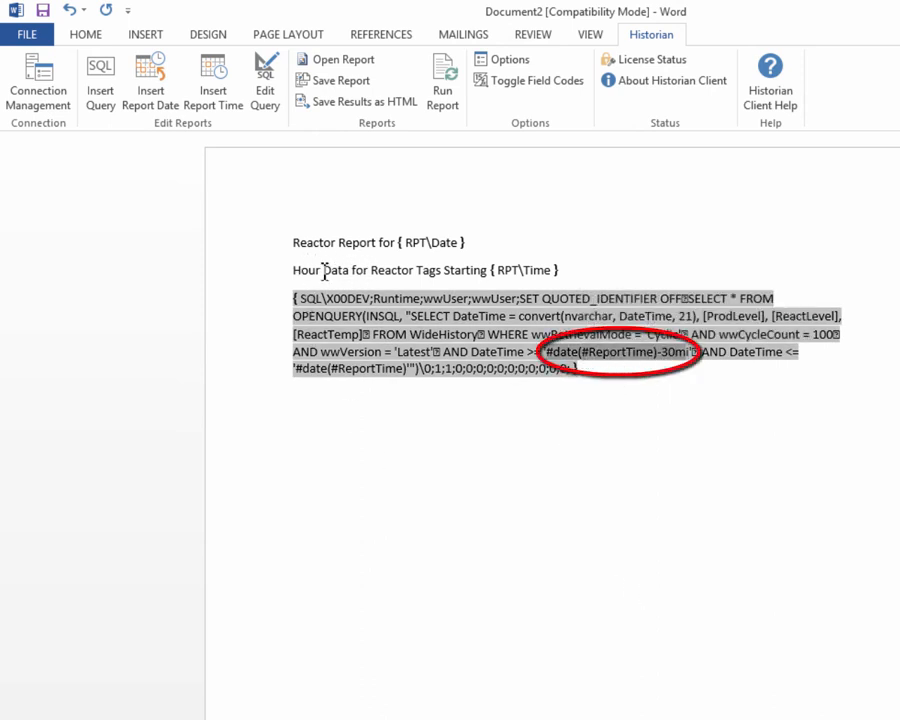
drag(294, 268, 318, 280)
text(30)
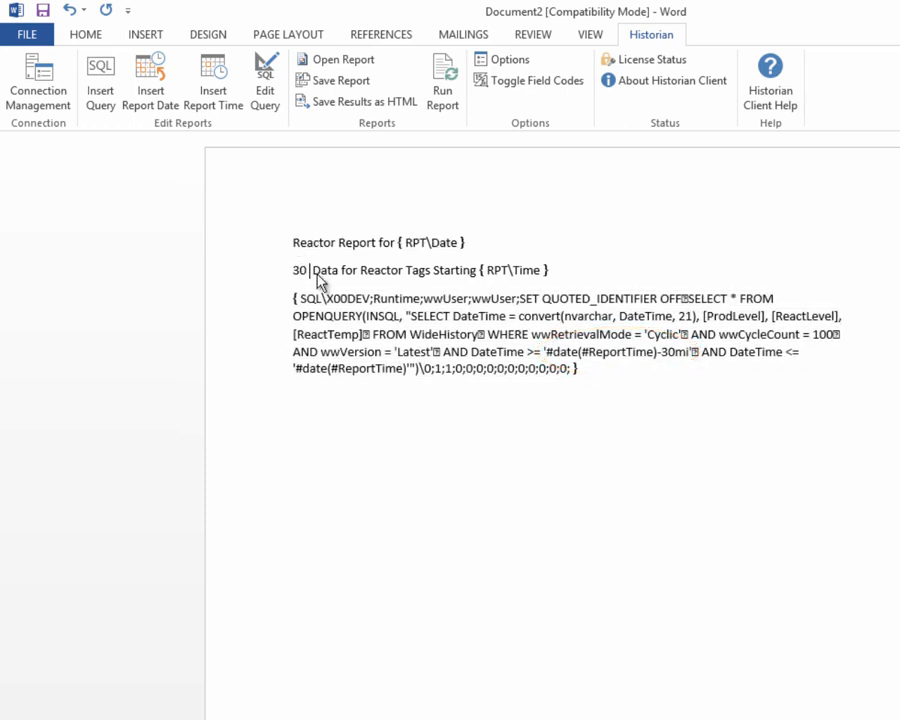
text( Minute)
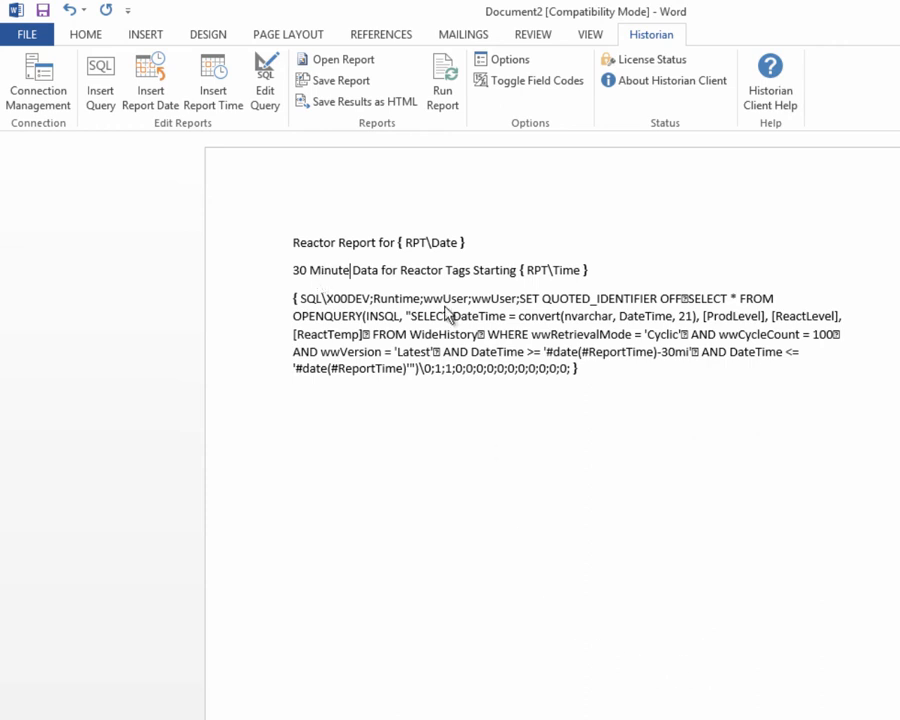
Run the report without saving the queries as a template and inspect the heading and first timestamp.
click(441, 70)
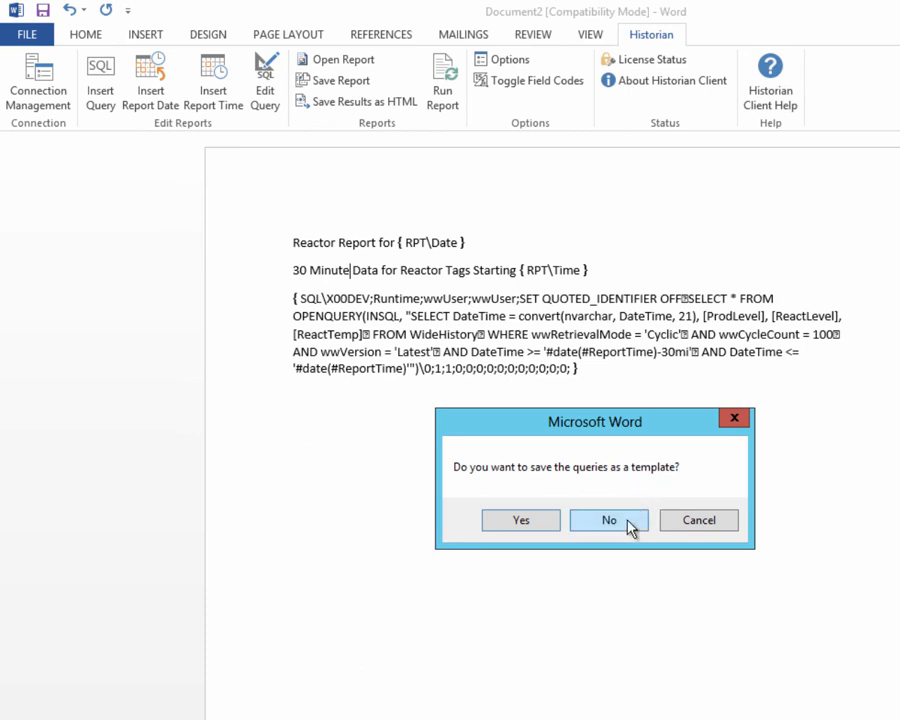
click(630, 526)
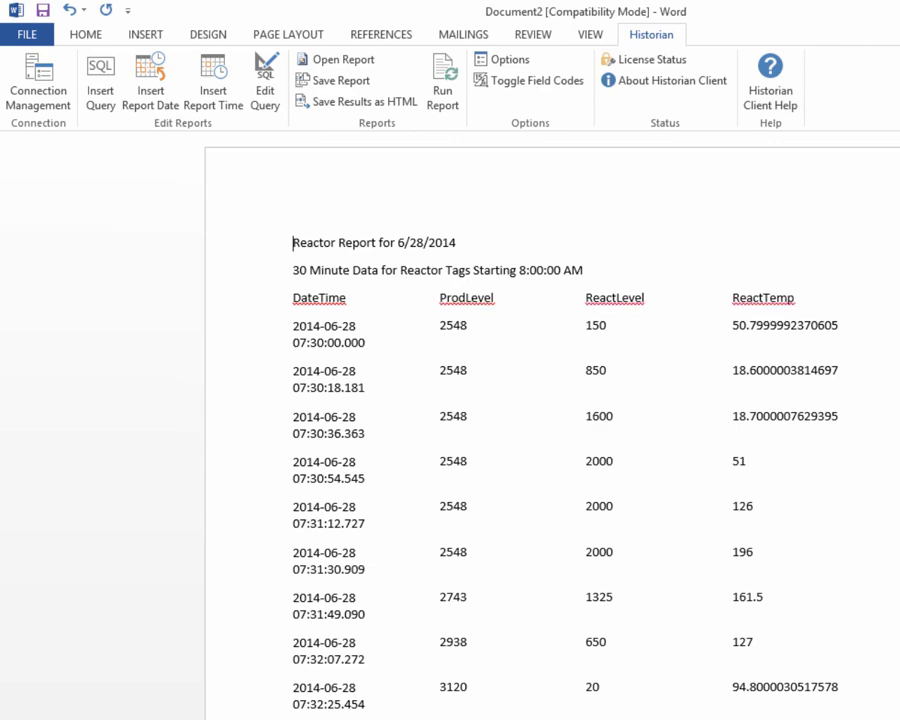
click(541, 336)
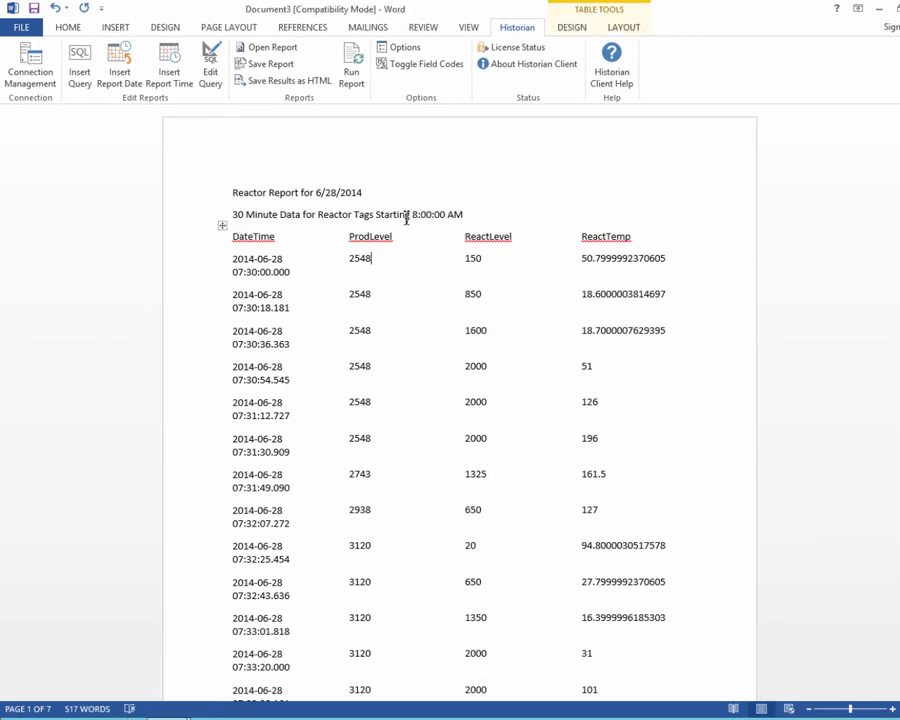
drag(431, 214, 250, 216)
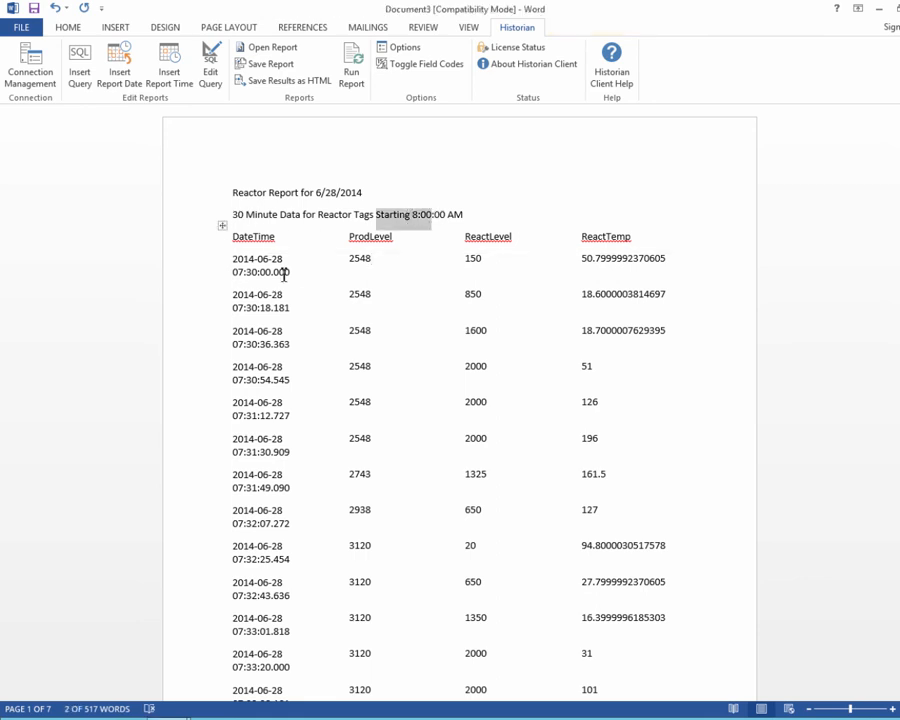
drag(288, 273, 231, 273)
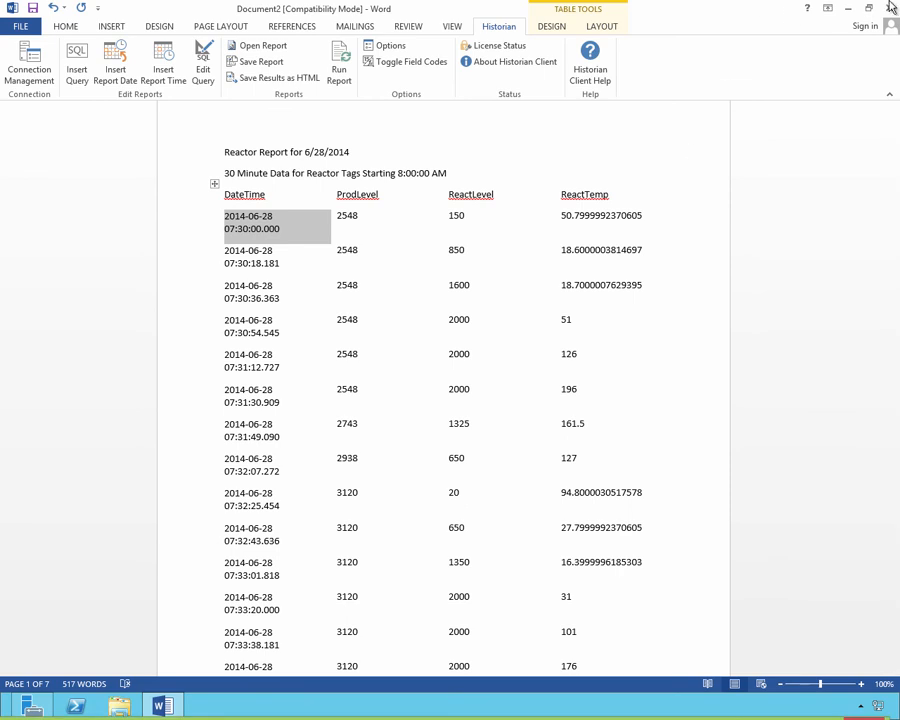
Close Word without saving the document.
click(890, 8)
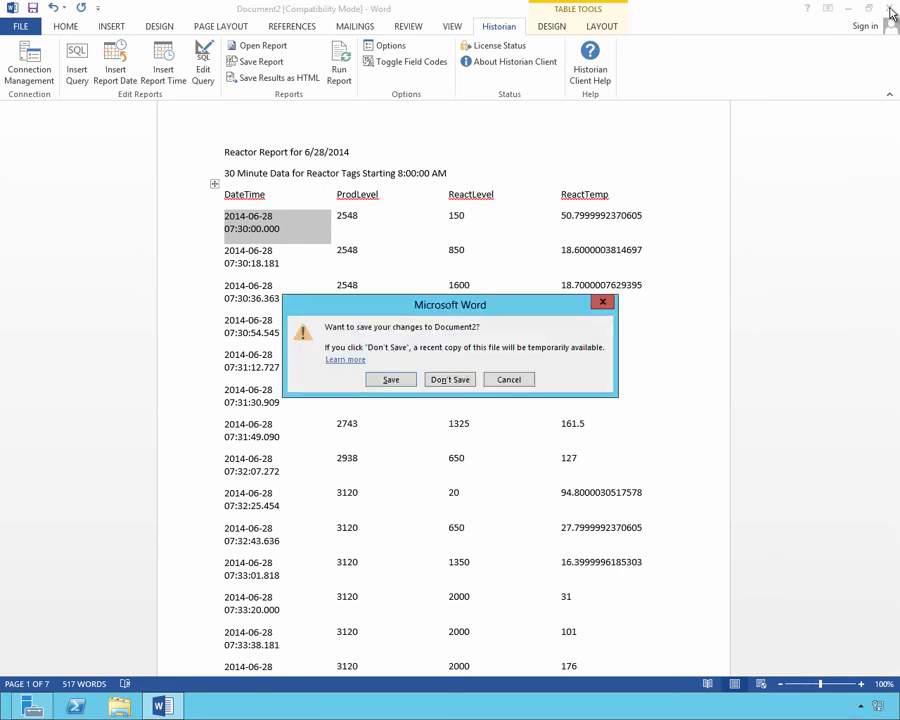
click(437, 381)
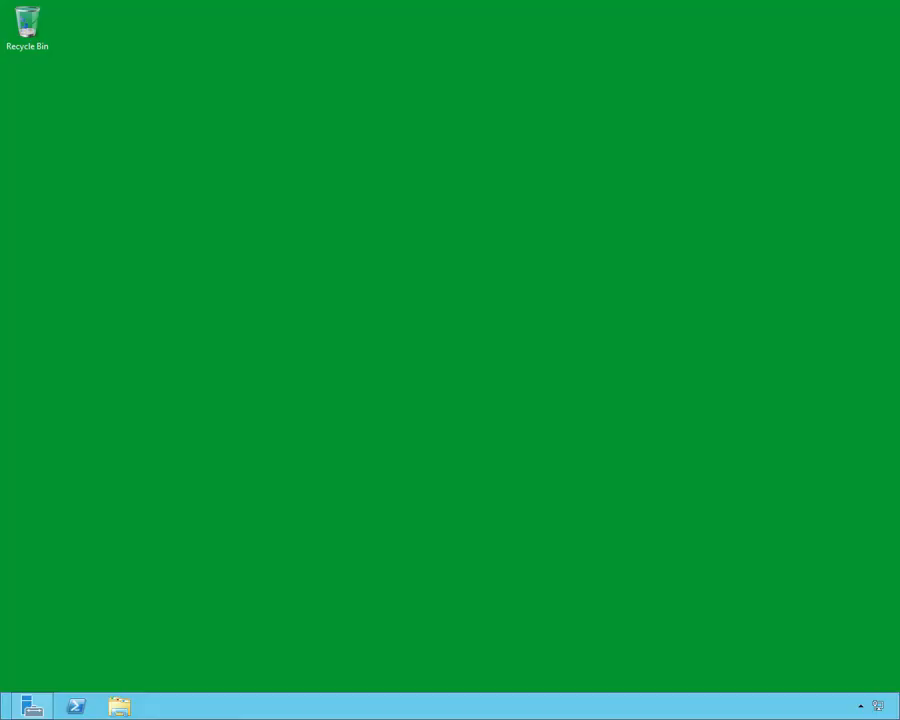